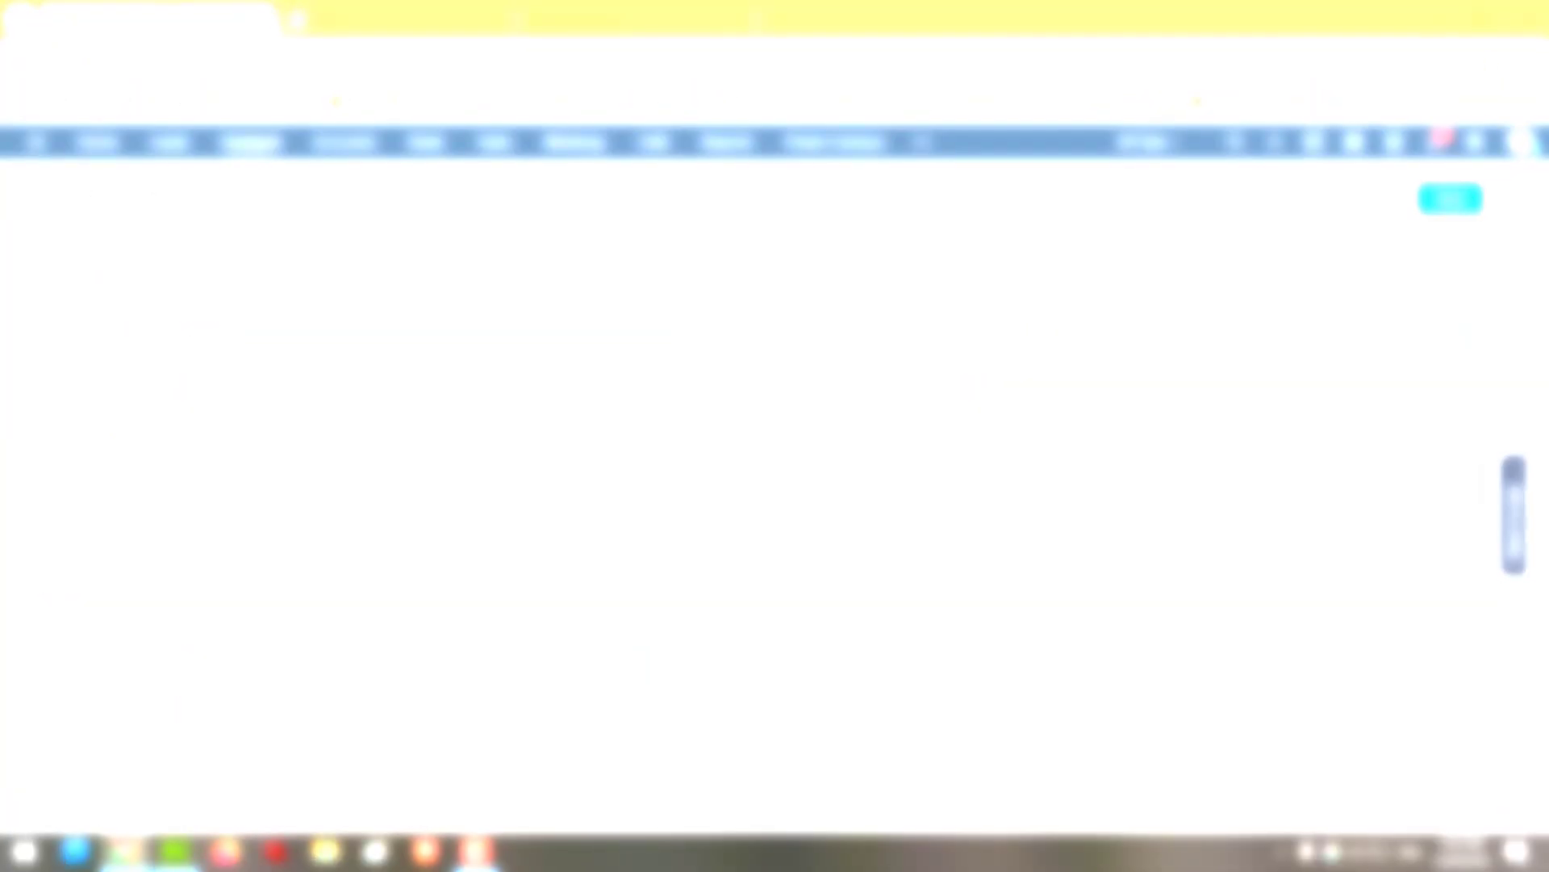
# Step: Fill in the new contact's name, last name, primary, secondary and contact e-mails, and phone number, then save the contact
pyautogui.click(587, 653)
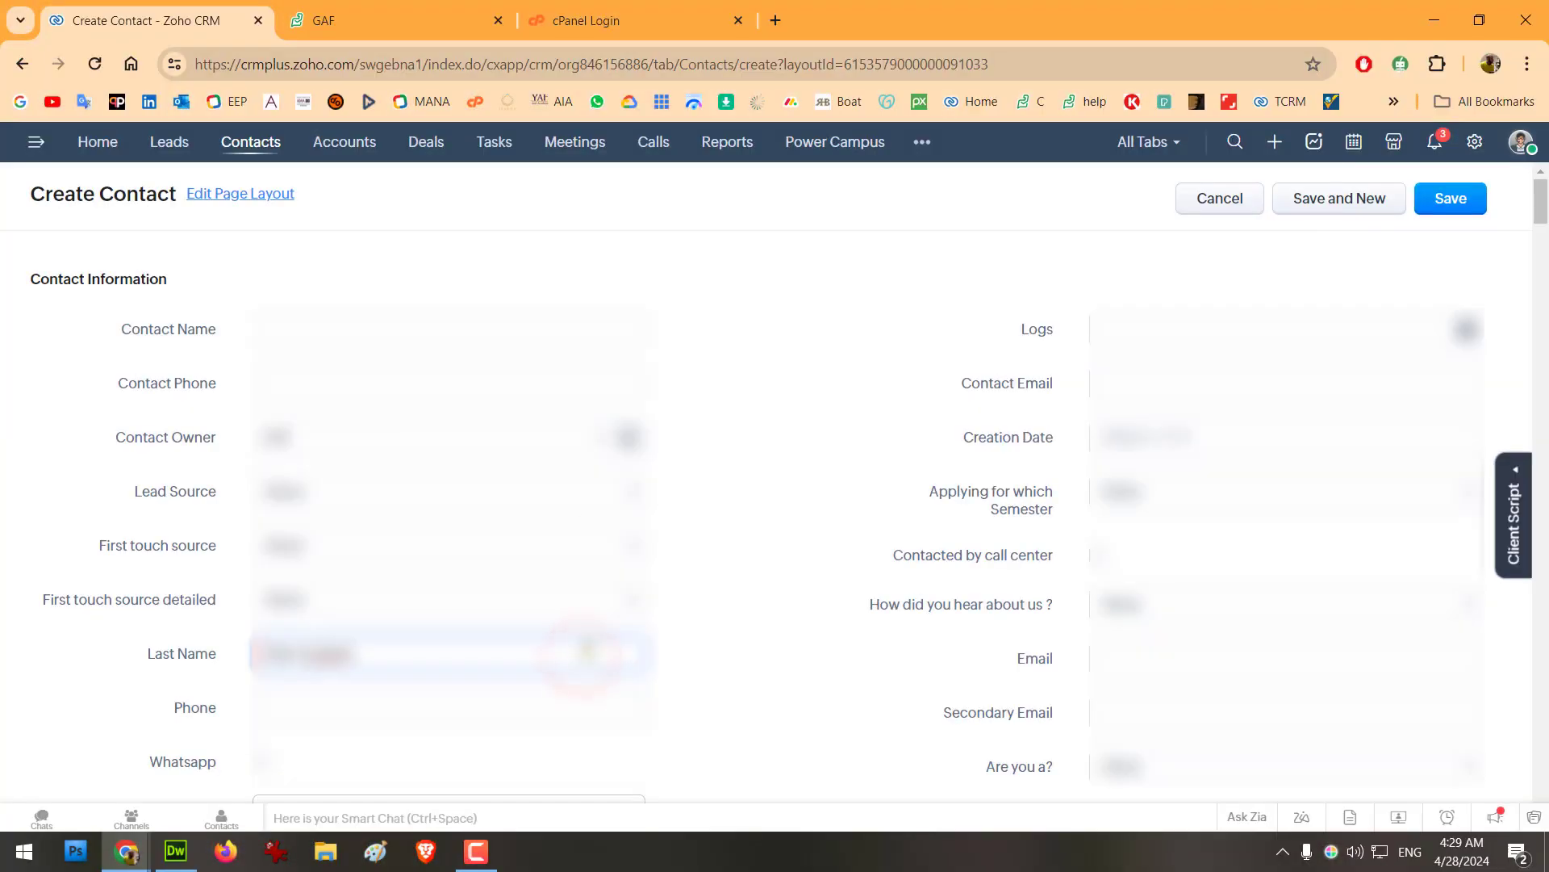
pyautogui.click(343, 331)
pyautogui.click(403, 651)
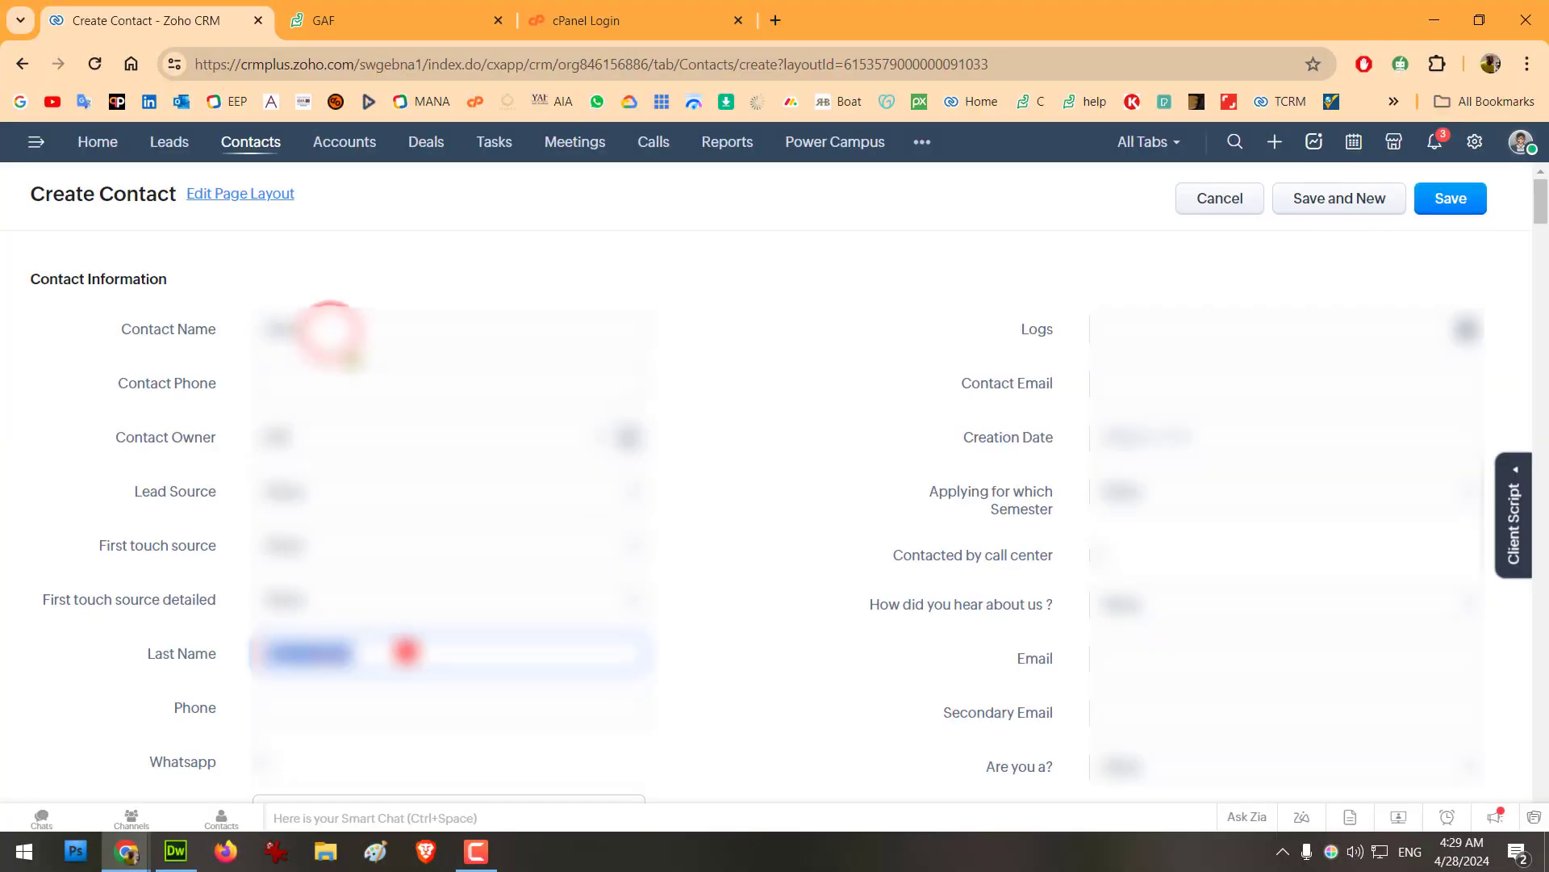
pyautogui.click(1138, 657)
pyautogui.click(1130, 712)
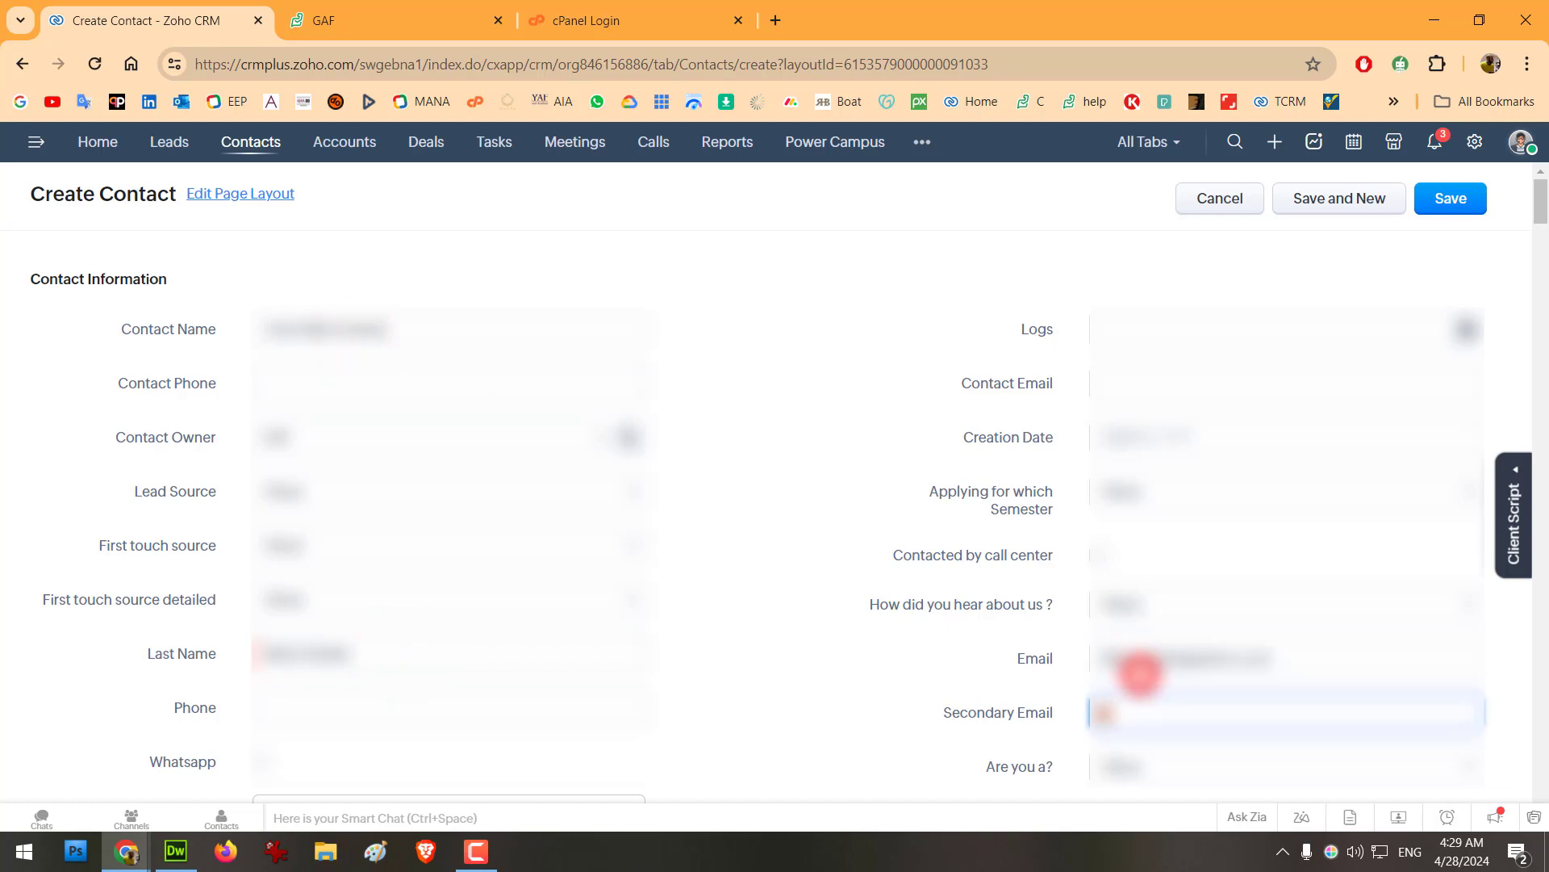
pyautogui.click(529, 703)
pyautogui.click(1138, 384)
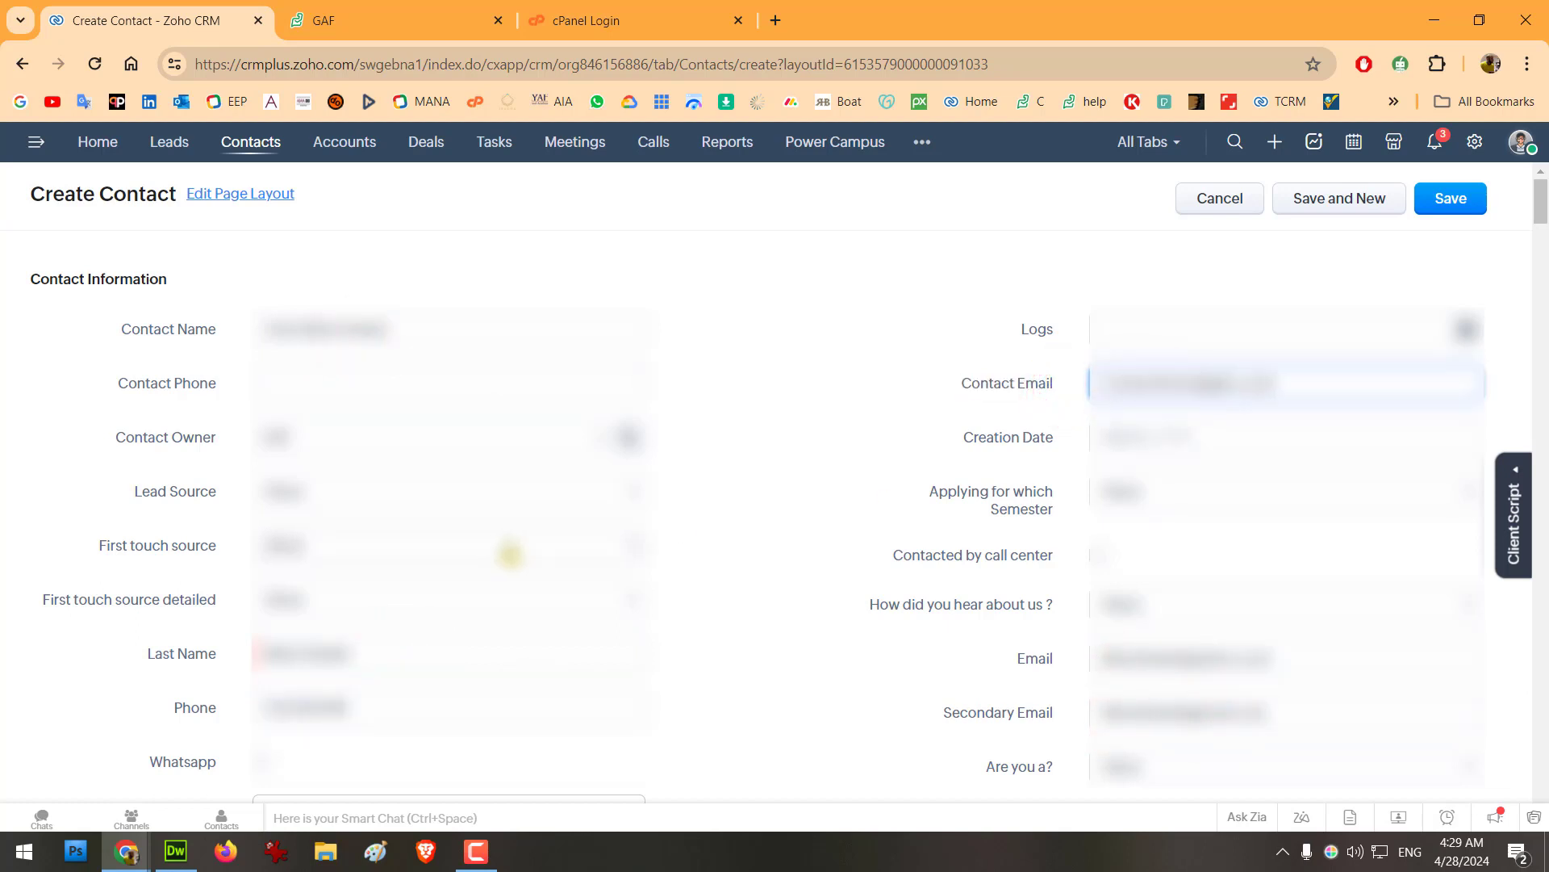
pyautogui.click(1457, 203)
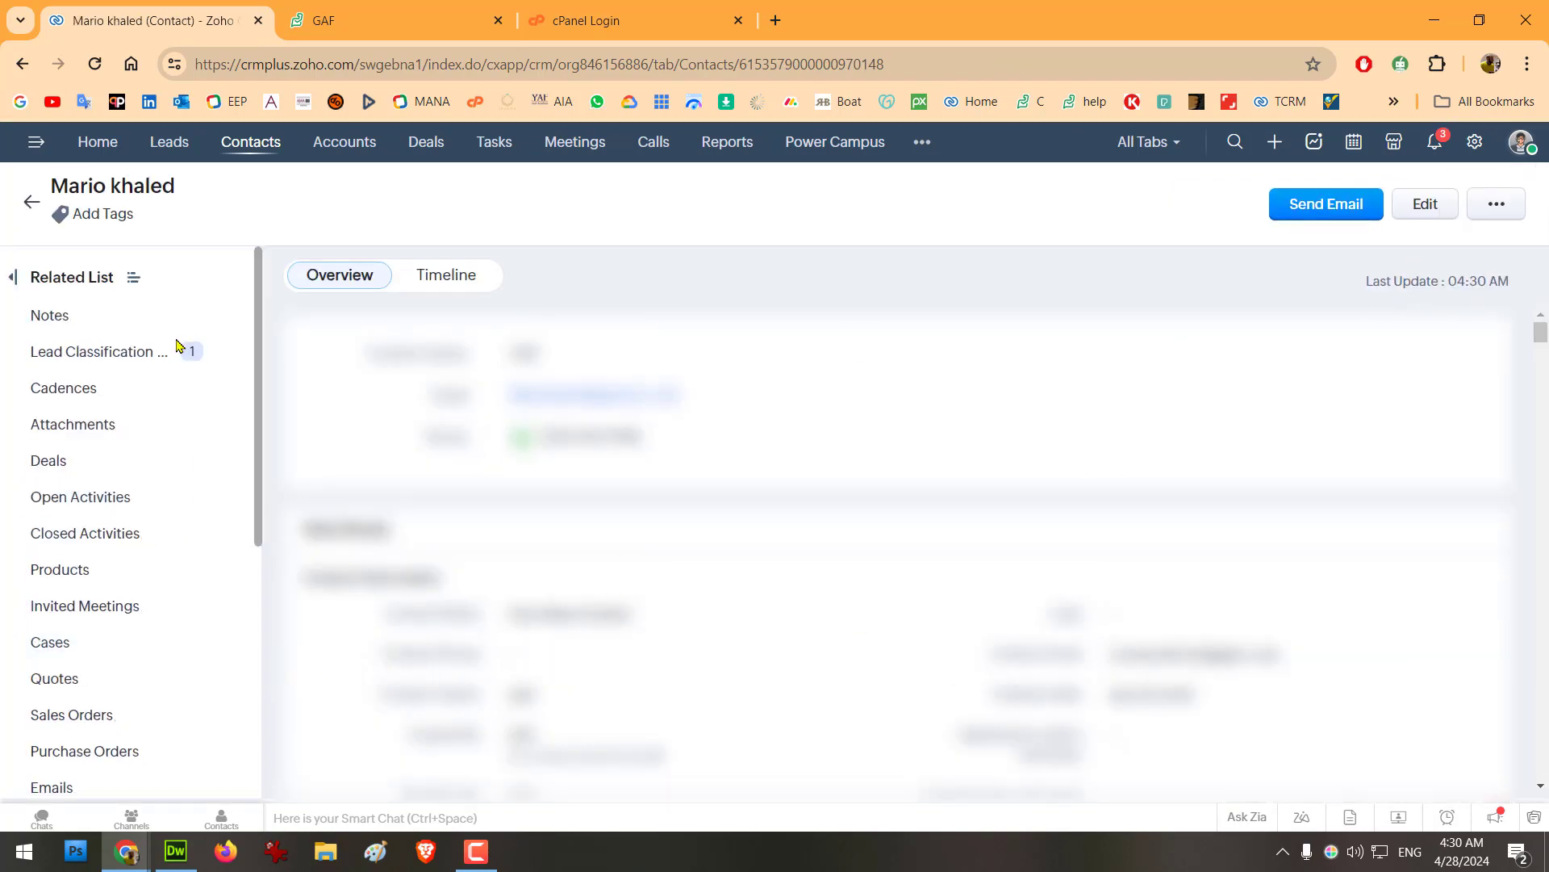
# Step: Start a new ticket from the Zoho Desk related list on the saved contact's record
pyautogui.moveTo(258, 421); pyautogui.dragTo(257, 464)
pyautogui.scroll(-3, 239, 554)
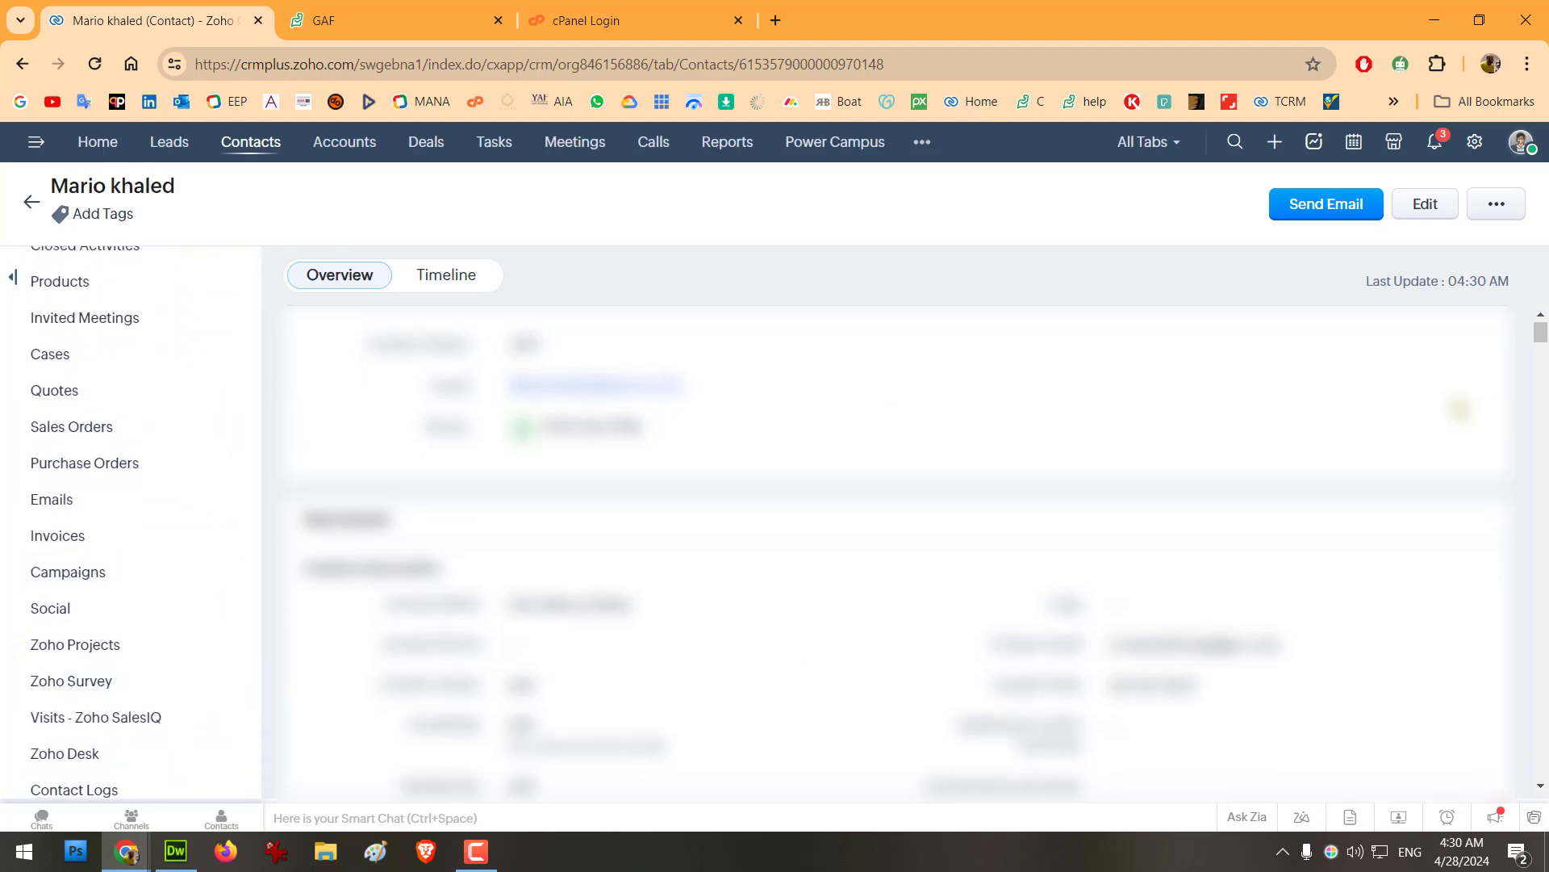
pyautogui.moveTo(1541, 330)
pyautogui.mouseDown()
pyautogui.moveTo(1538, 385)
pyautogui.moveTo(1541, 330)
pyautogui.mouseUp()
pyautogui.scroll(3, 222, 502)
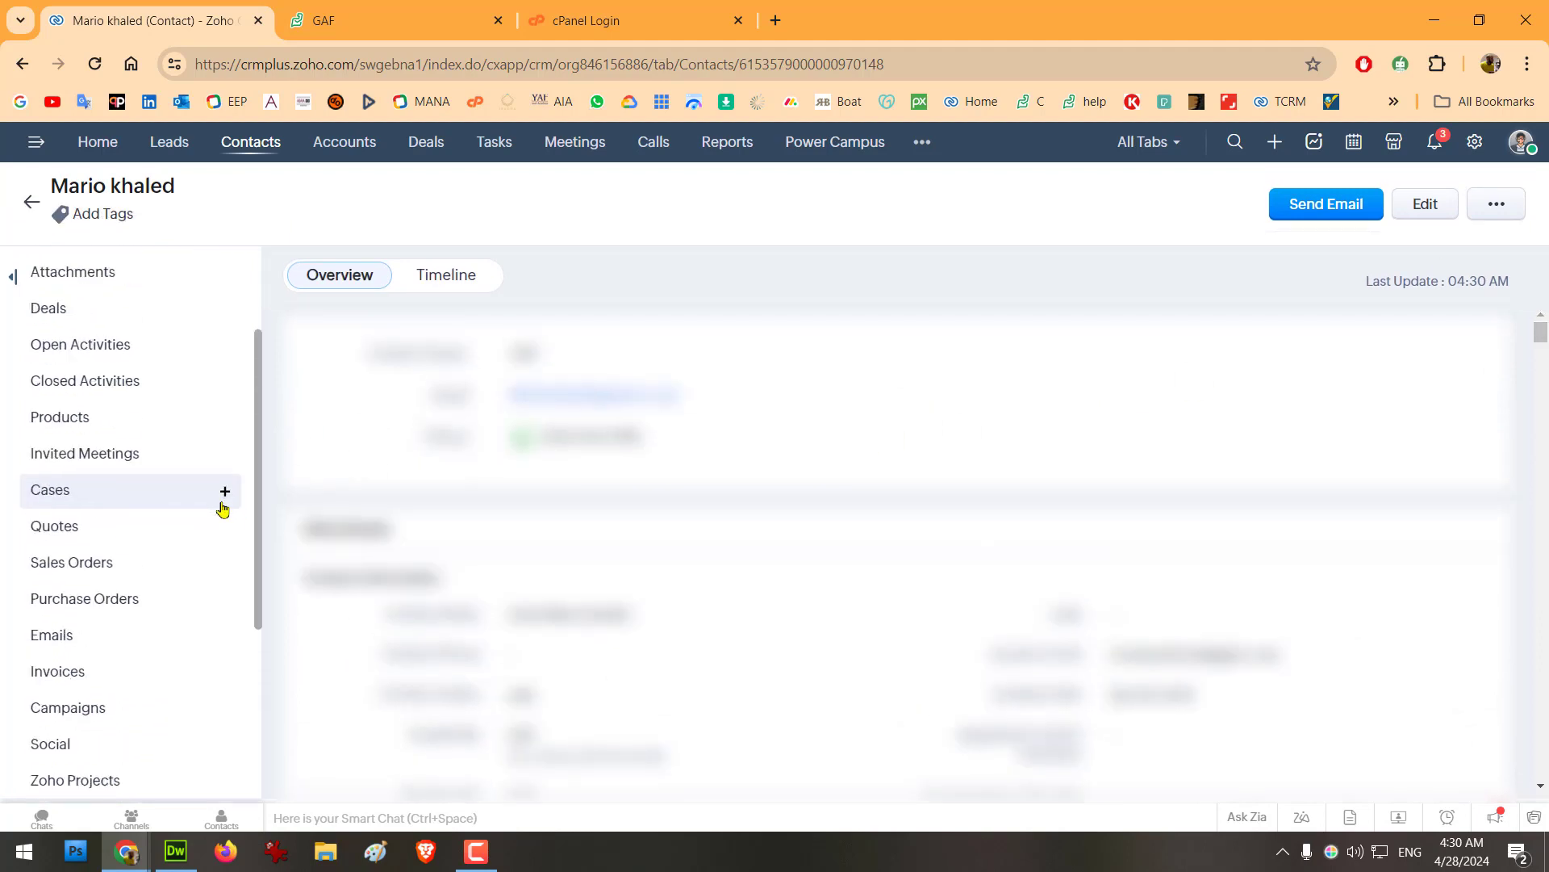
pyautogui.scroll(-1, 208, 510)
pyautogui.scroll(-5, 209, 510)
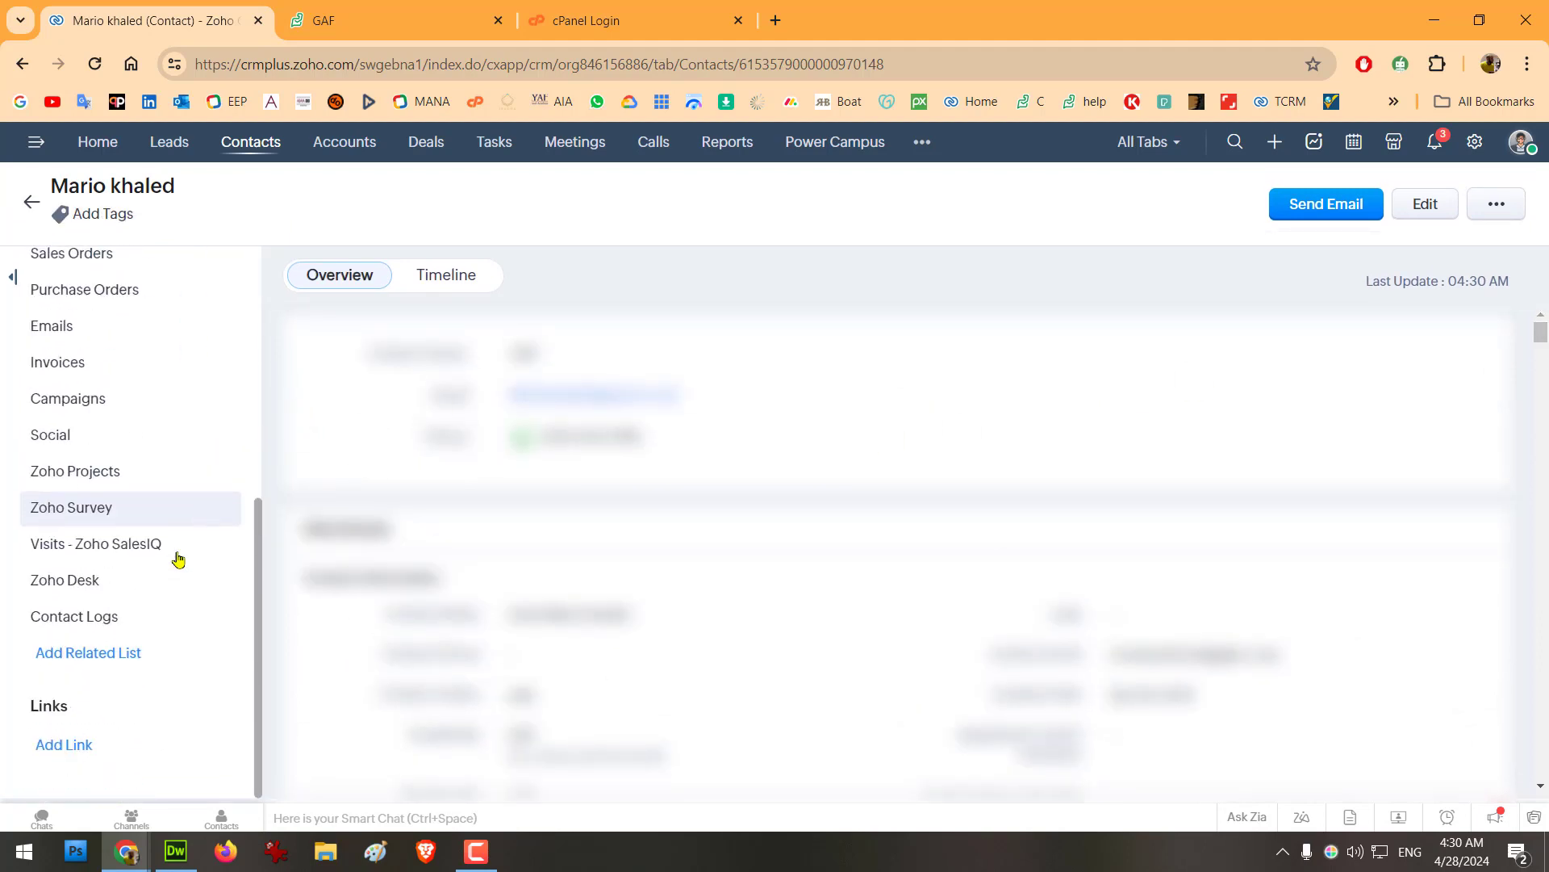
pyautogui.click(68, 589)
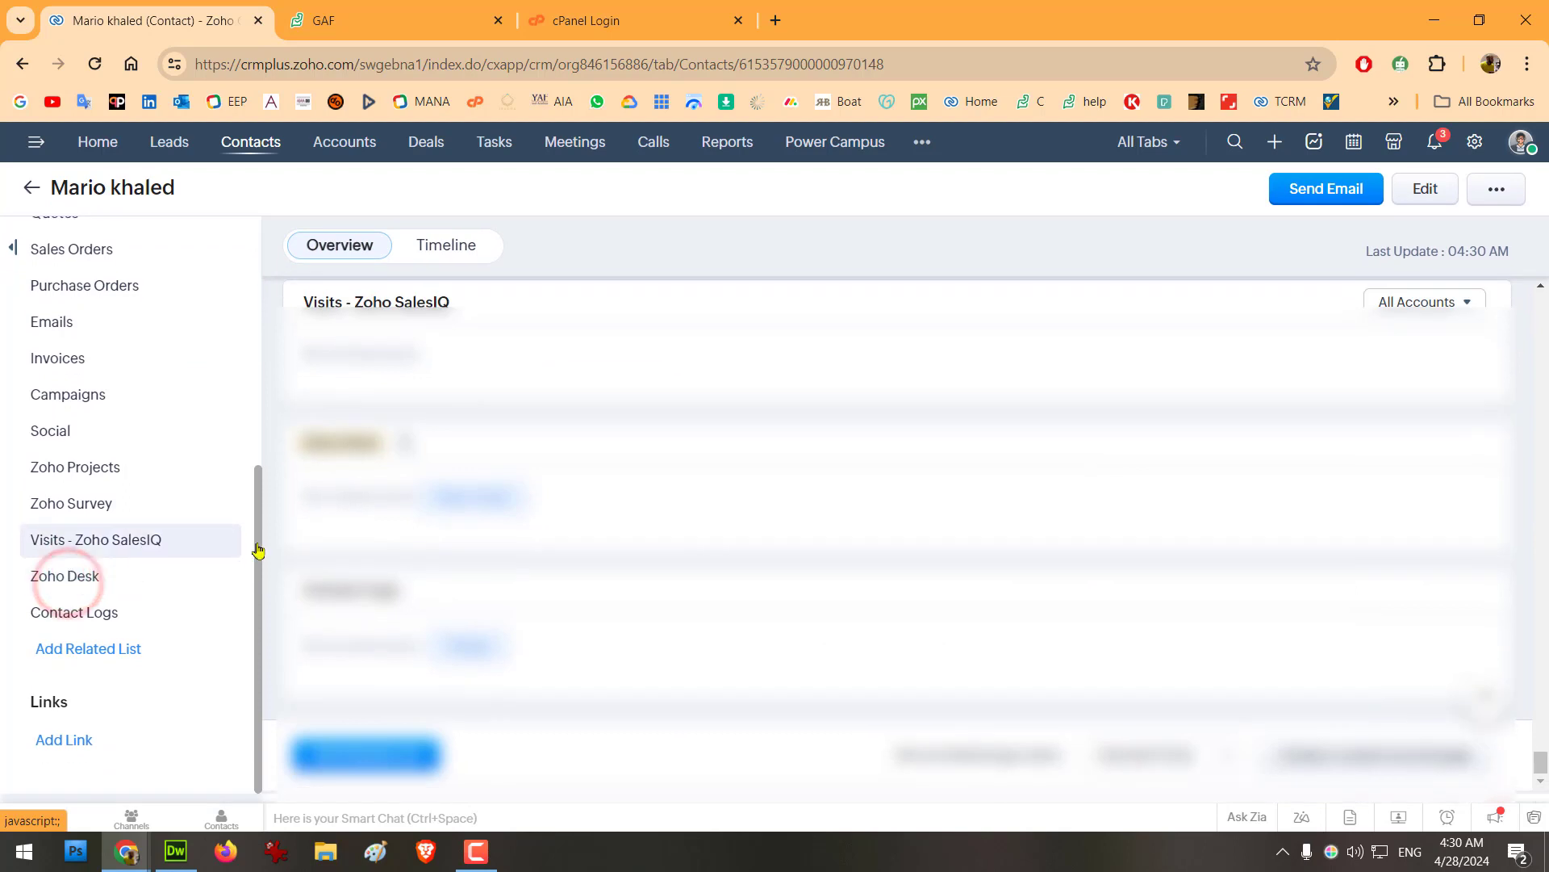
pyautogui.click(1390, 506)
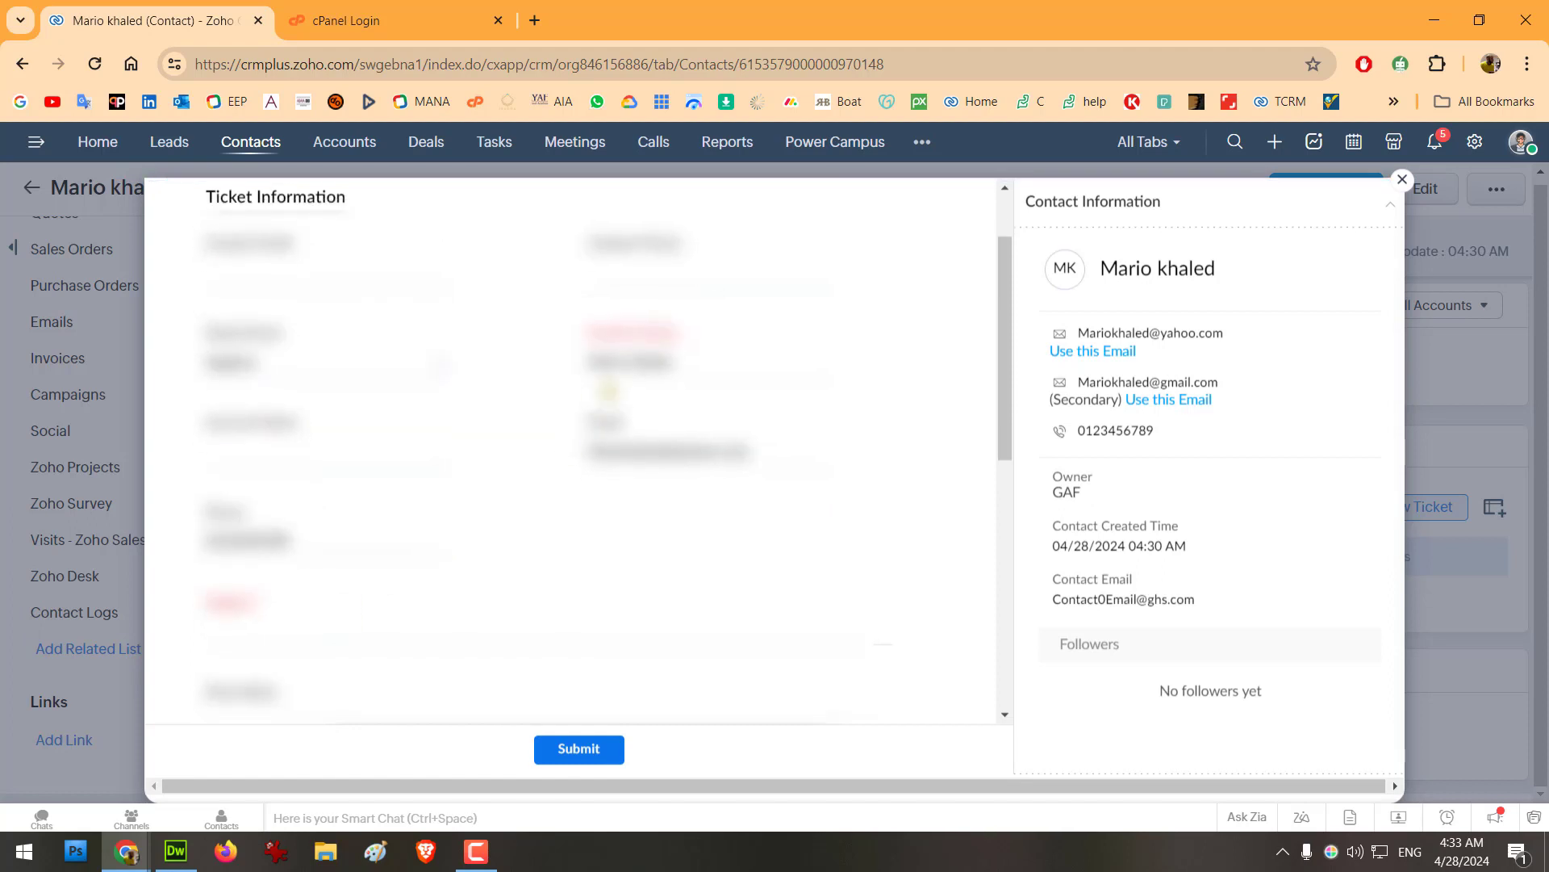
# Step: Enter "new contact created" as the ticket subject and fill the description with the repeated word "New"
pyautogui.scroll(-2, 723, 546)
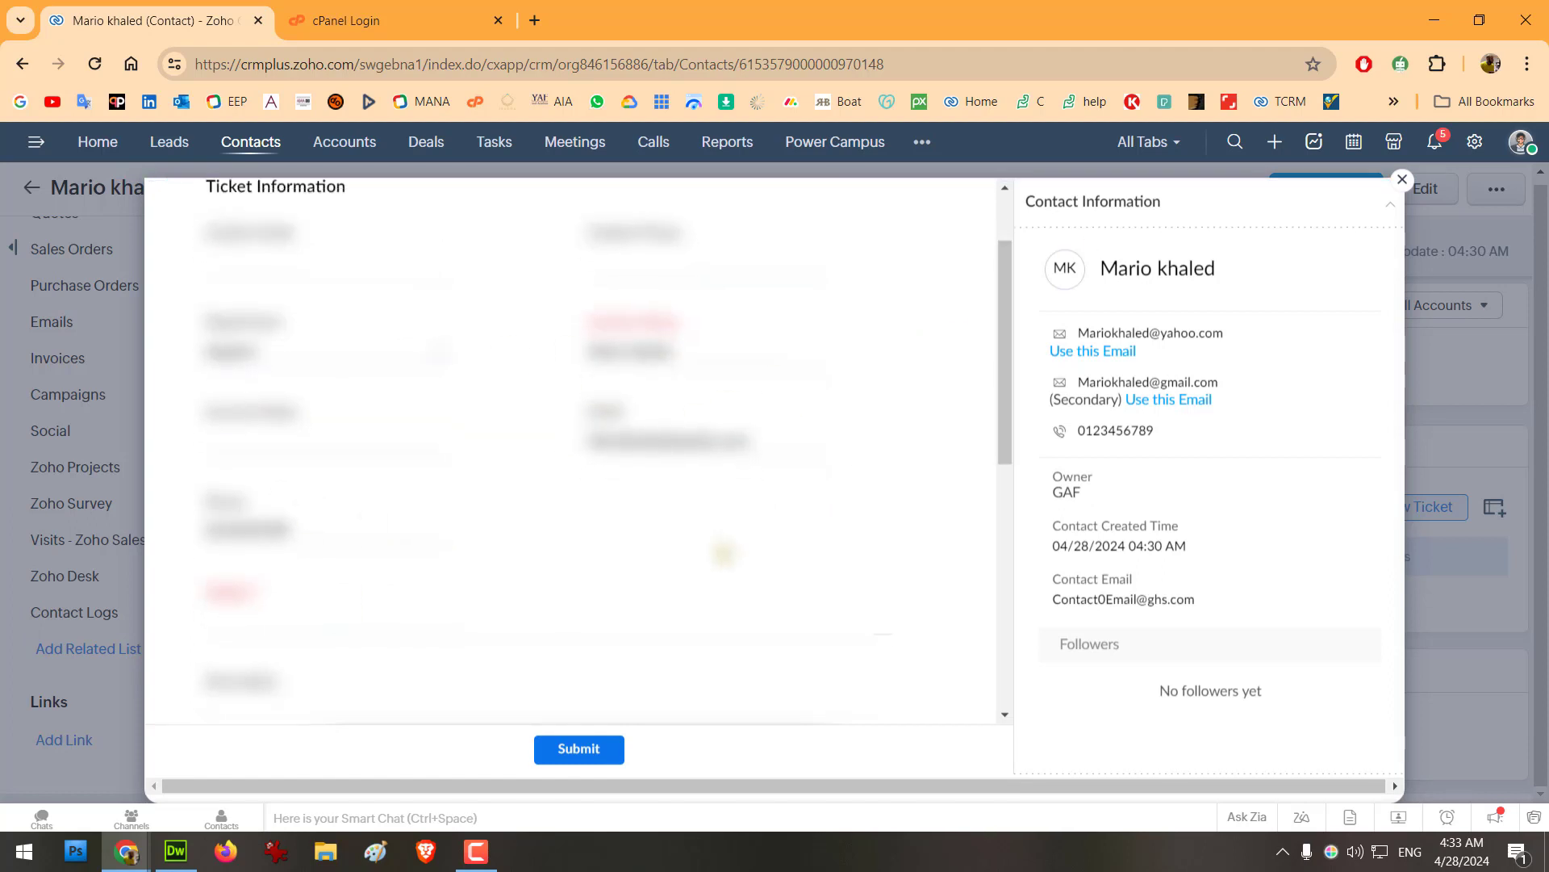
pyautogui.click(310, 471)
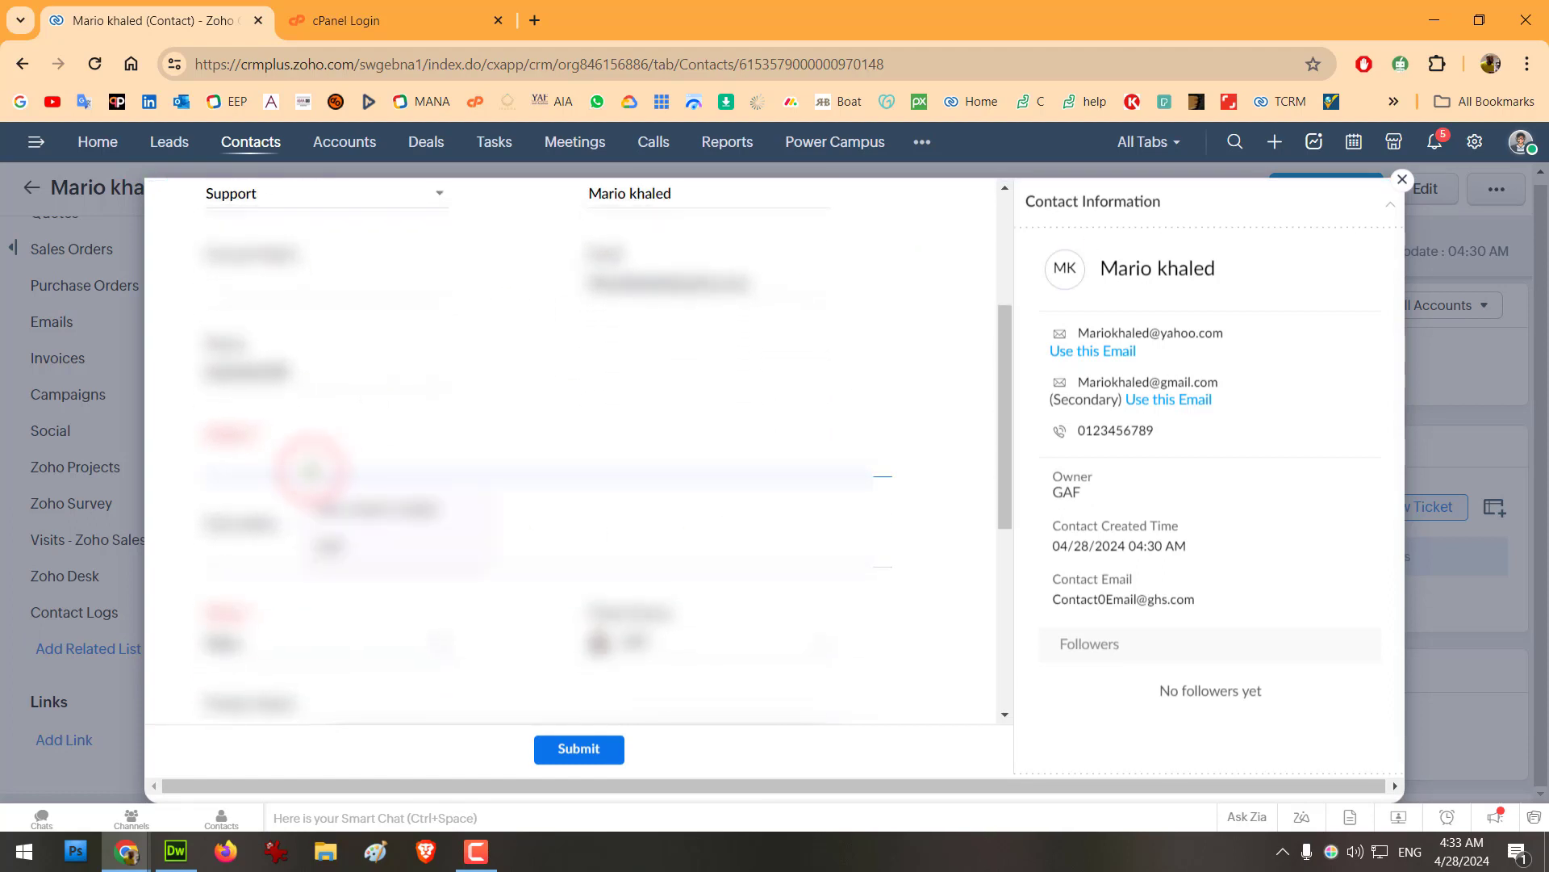
pyautogui.click(355, 498)
pyautogui.scroll(-2, 306, 525)
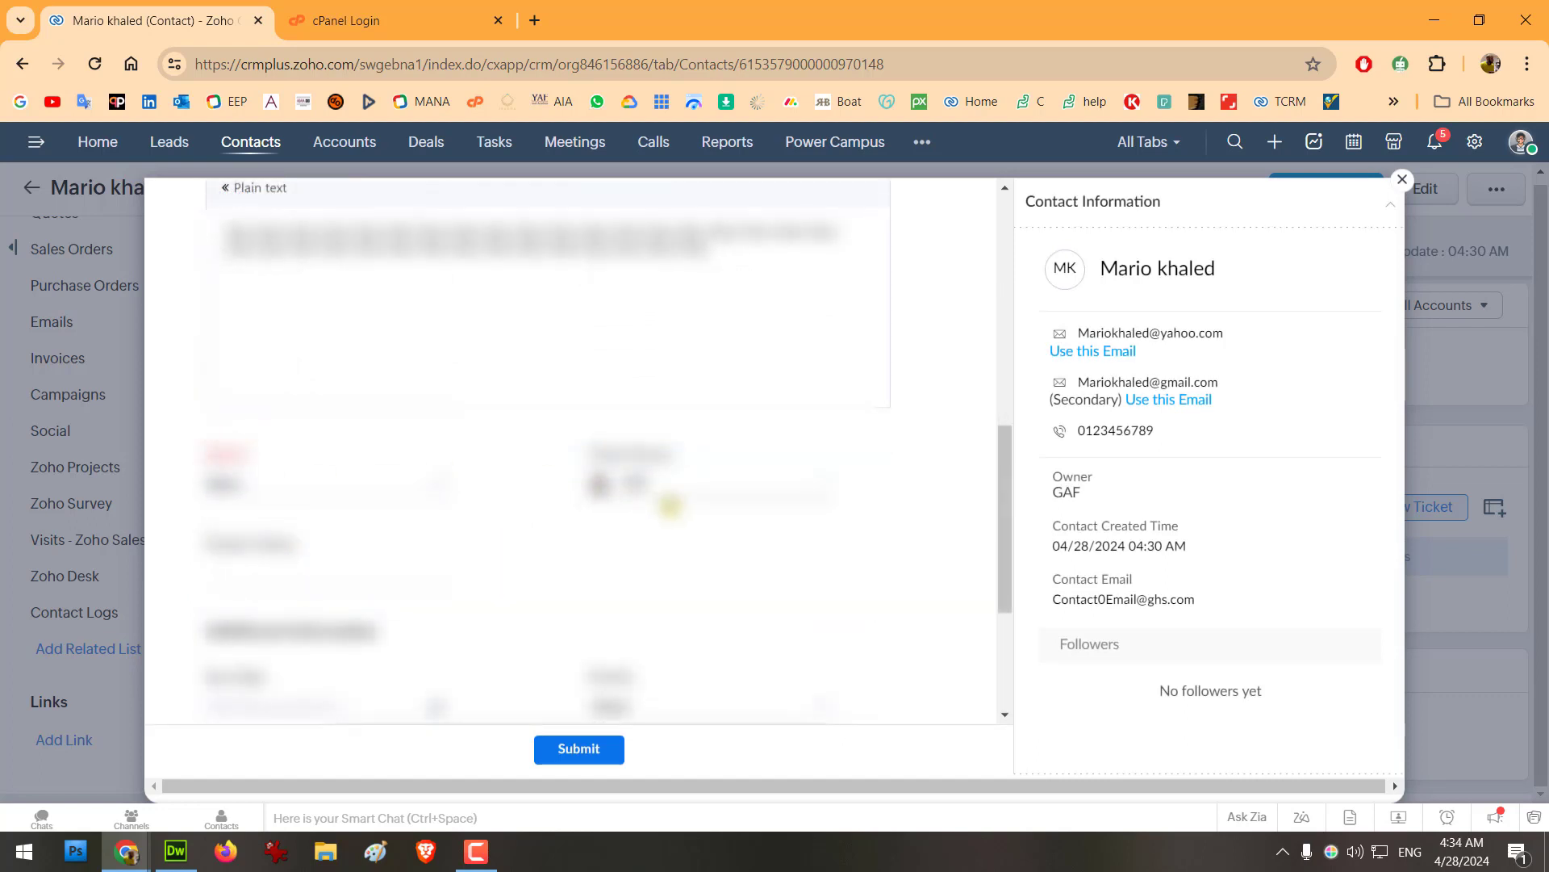
# Step: Set the ticket's priority to High and its channel to Phone
pyautogui.scroll(-2, 637, 263)
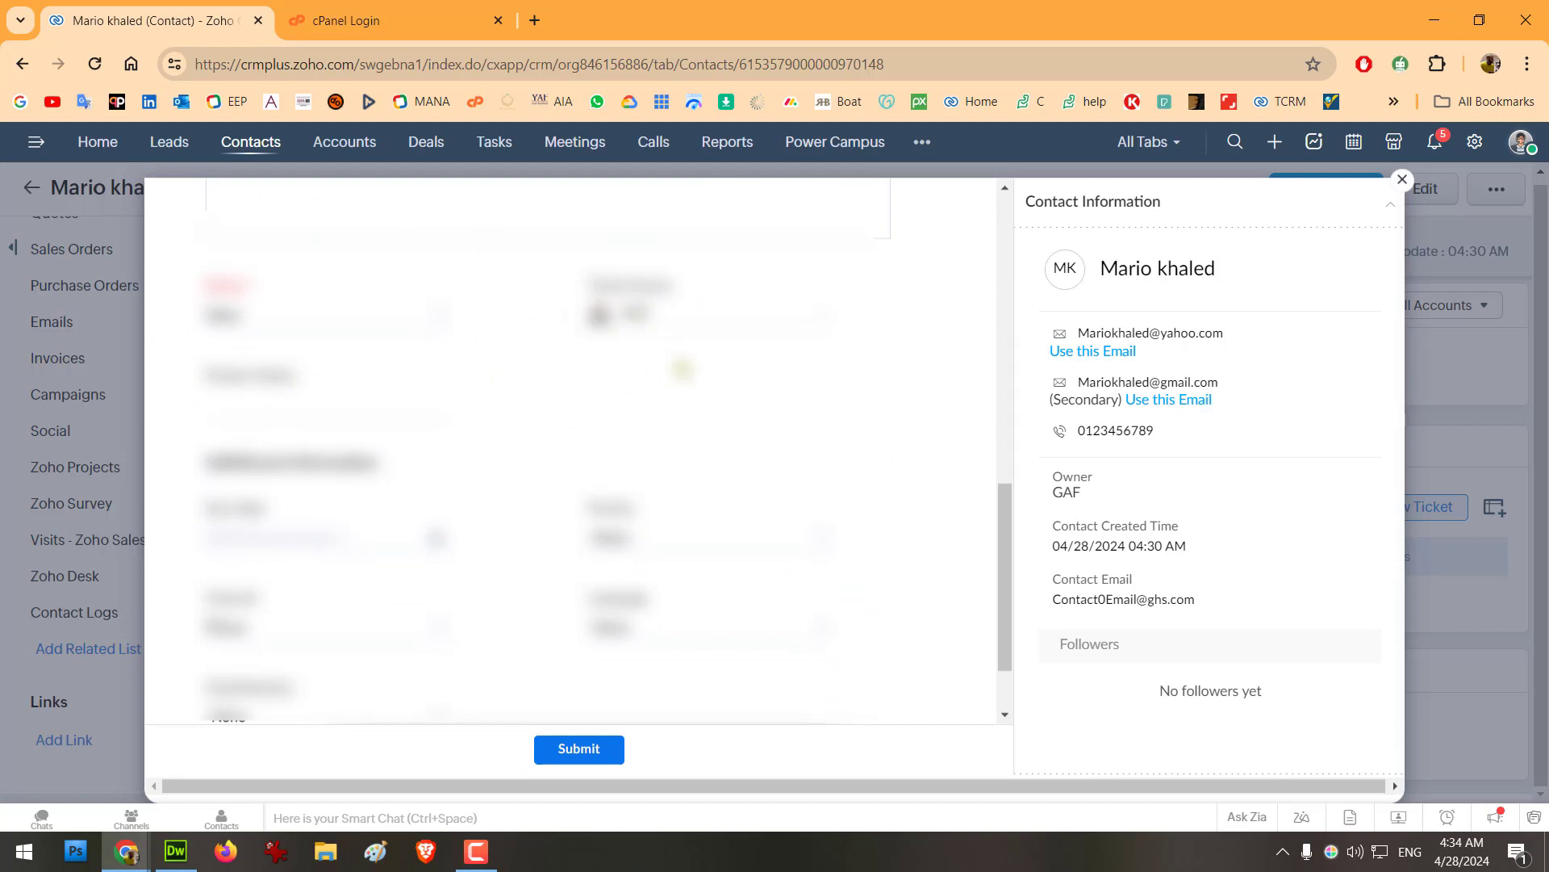
pyautogui.scroll(-1, 666, 516)
pyautogui.click(709, 440)
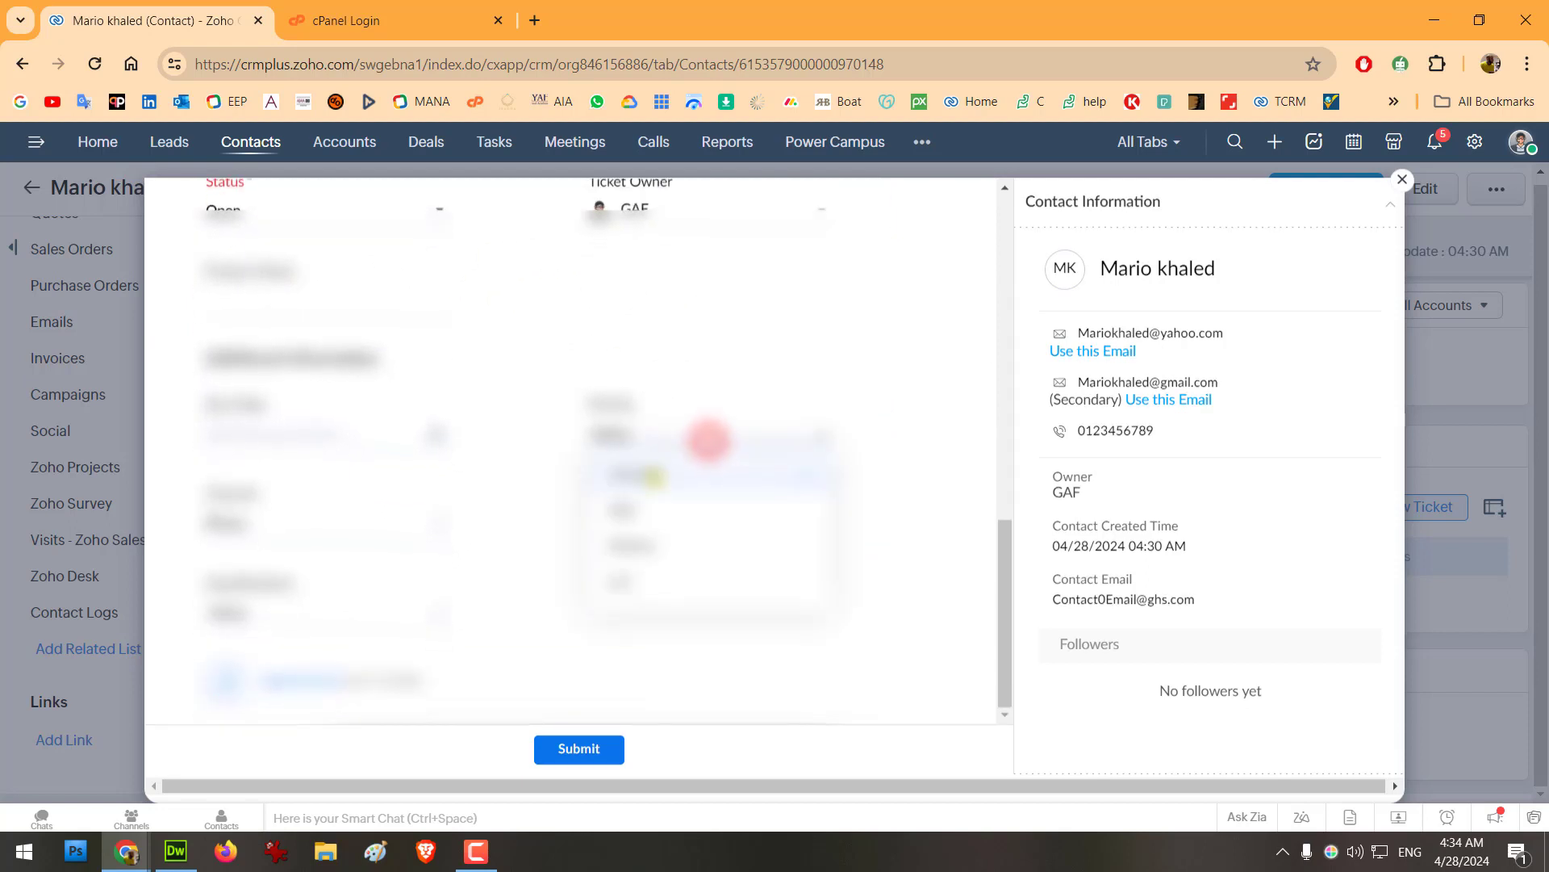
pyautogui.click(663, 508)
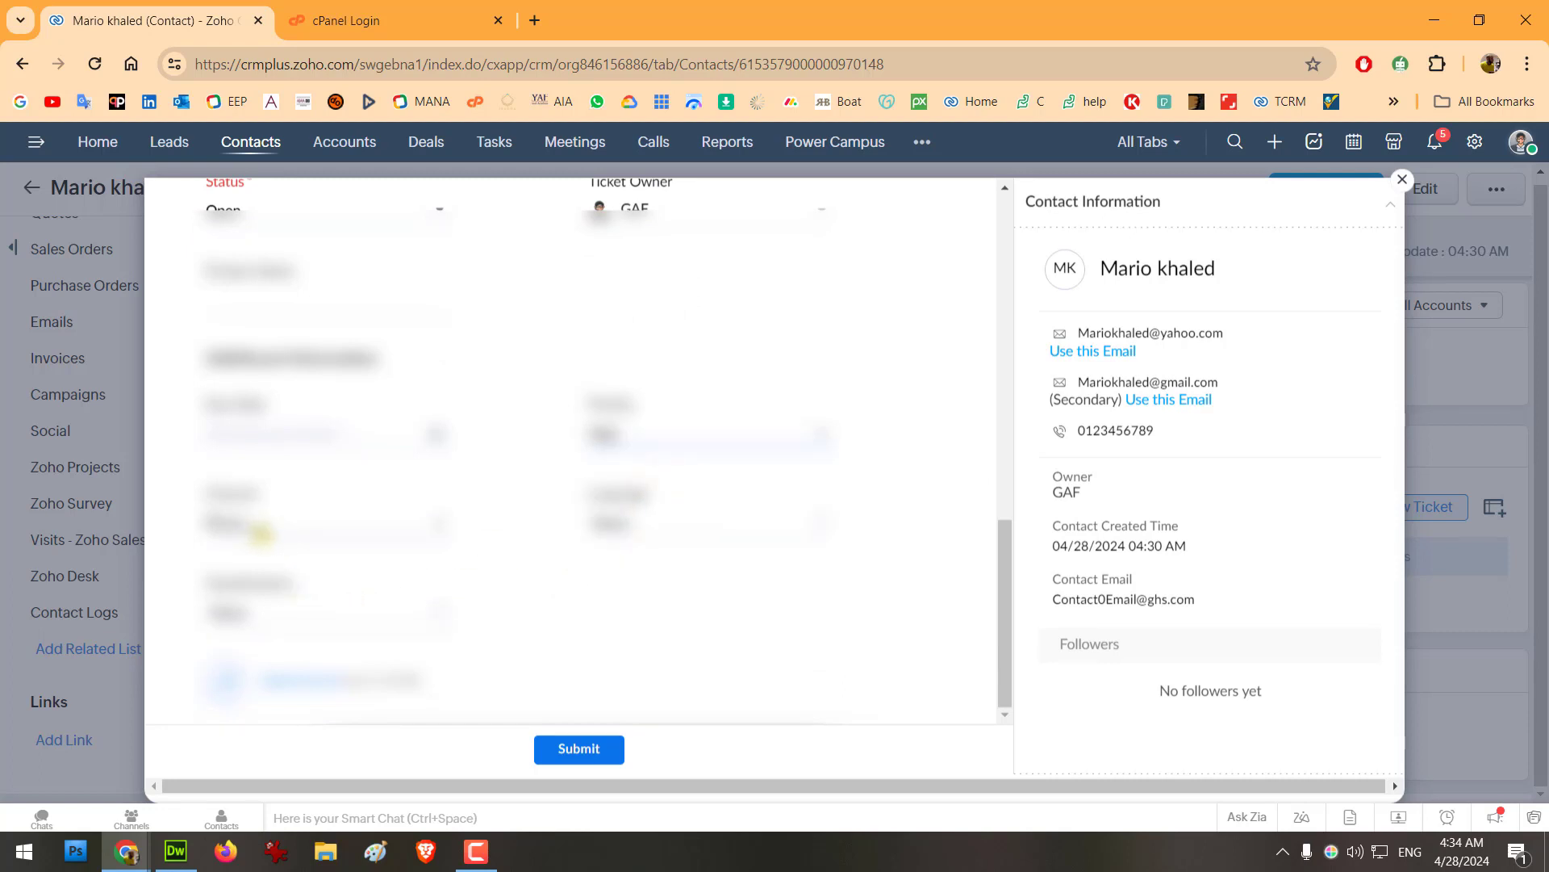
pyautogui.click(260, 529)
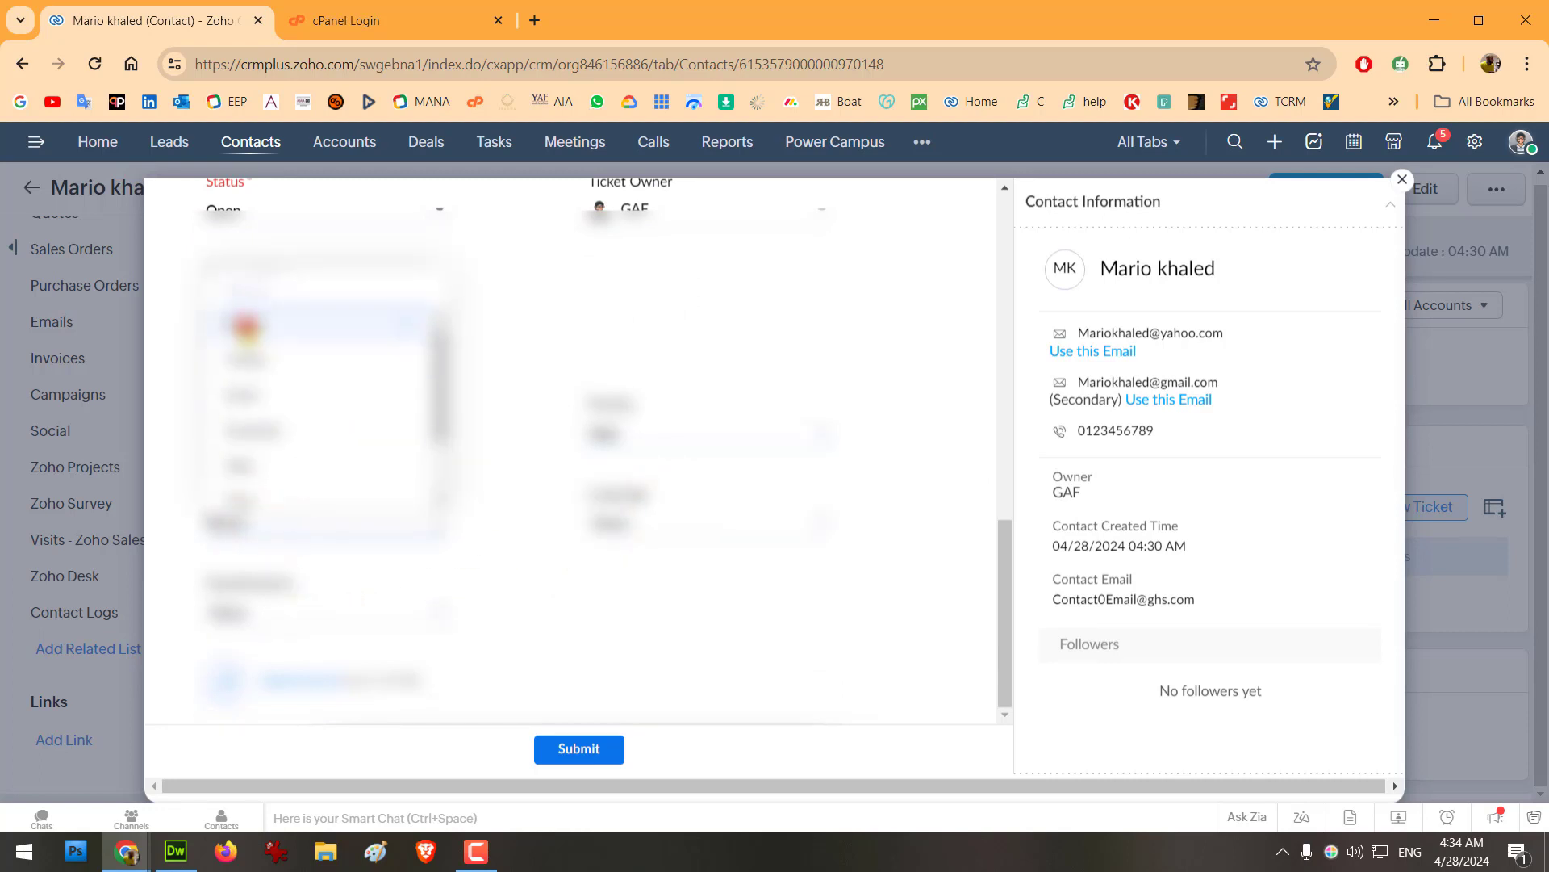
pyautogui.click(246, 327)
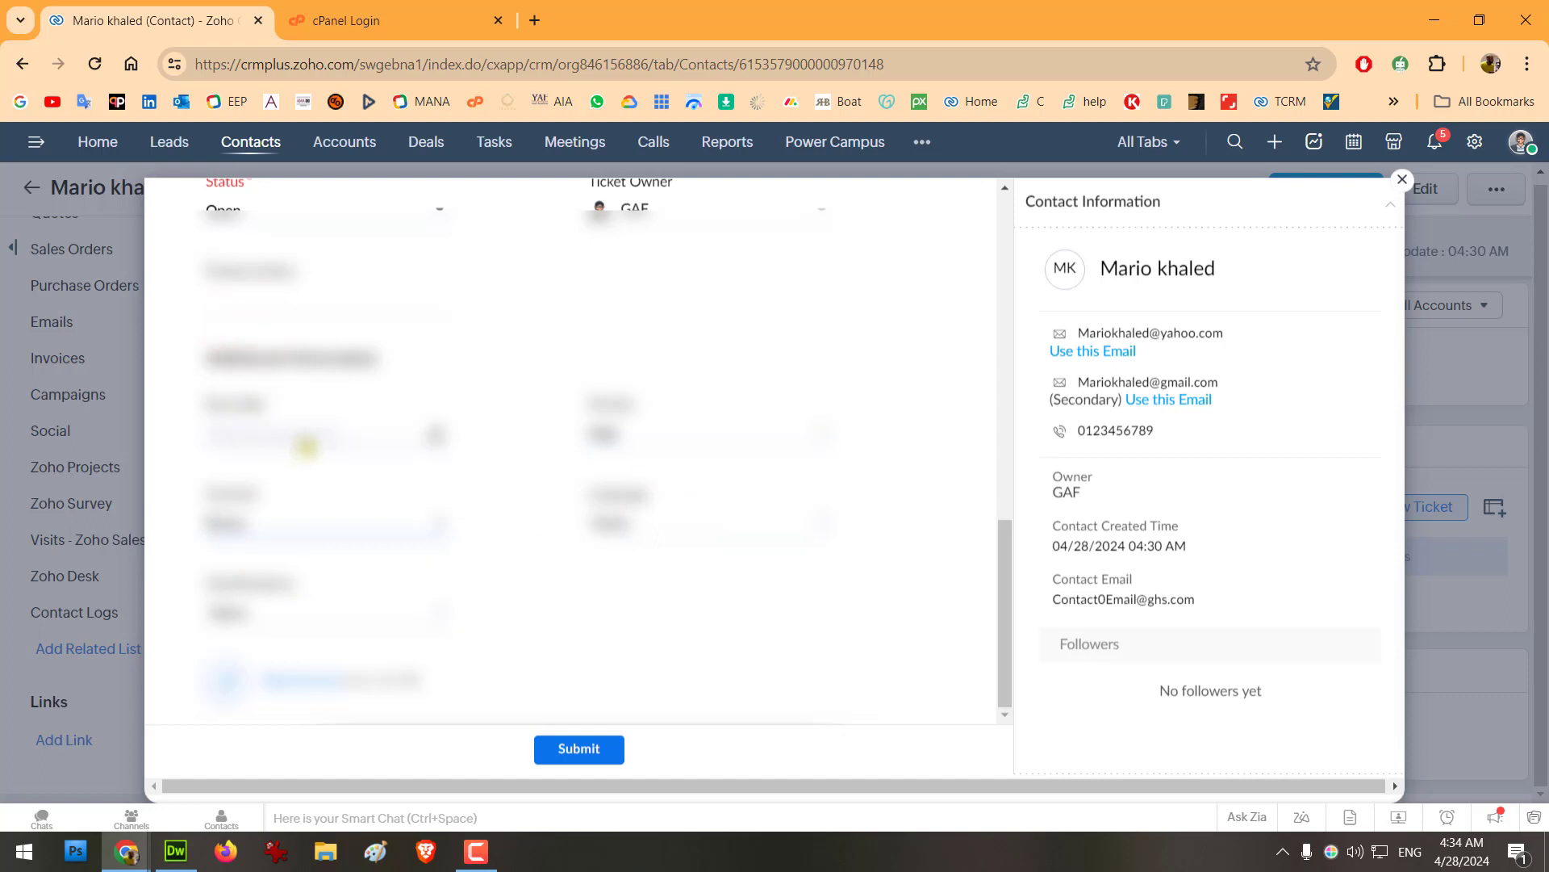
# Step: Set the ticket's due date and classification, and submit the ticket
pyautogui.click(306, 443)
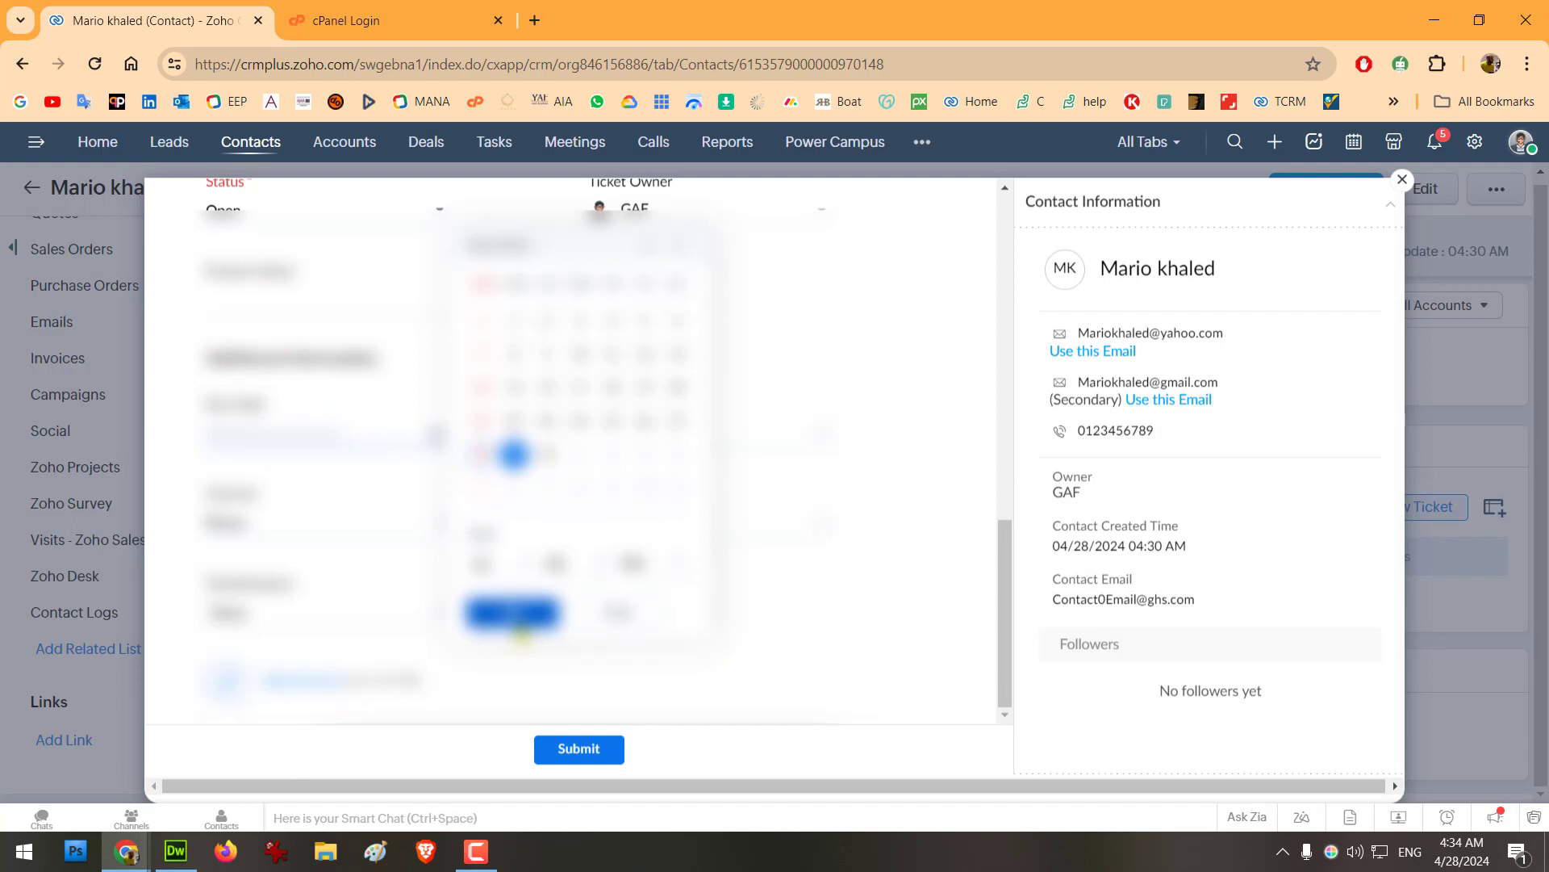
pyautogui.click(515, 614)
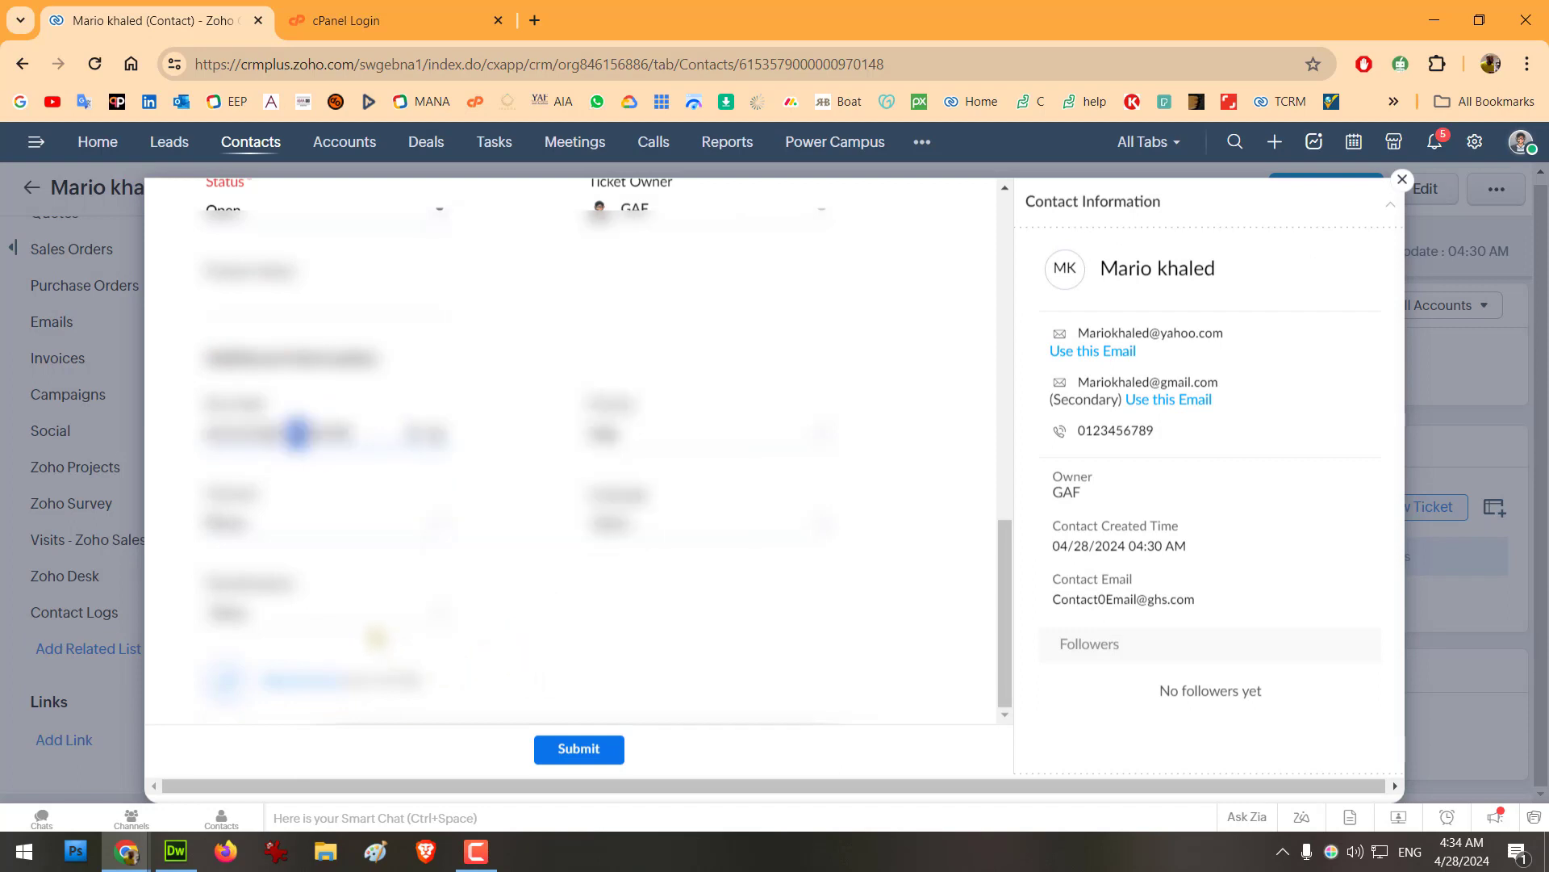
pyautogui.click(356, 623)
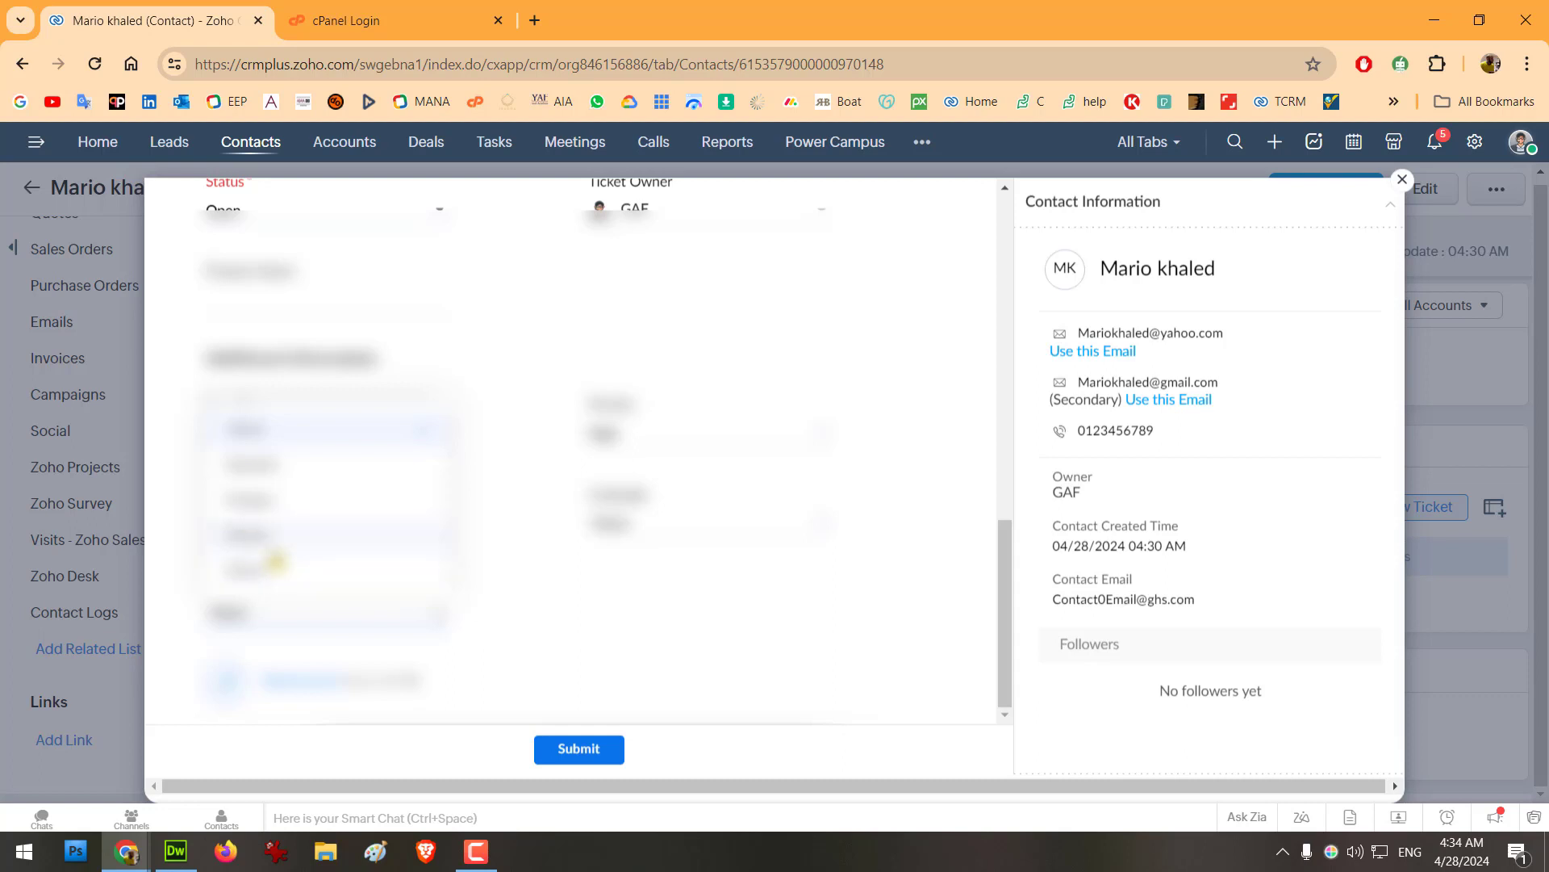
pyautogui.click(275, 557)
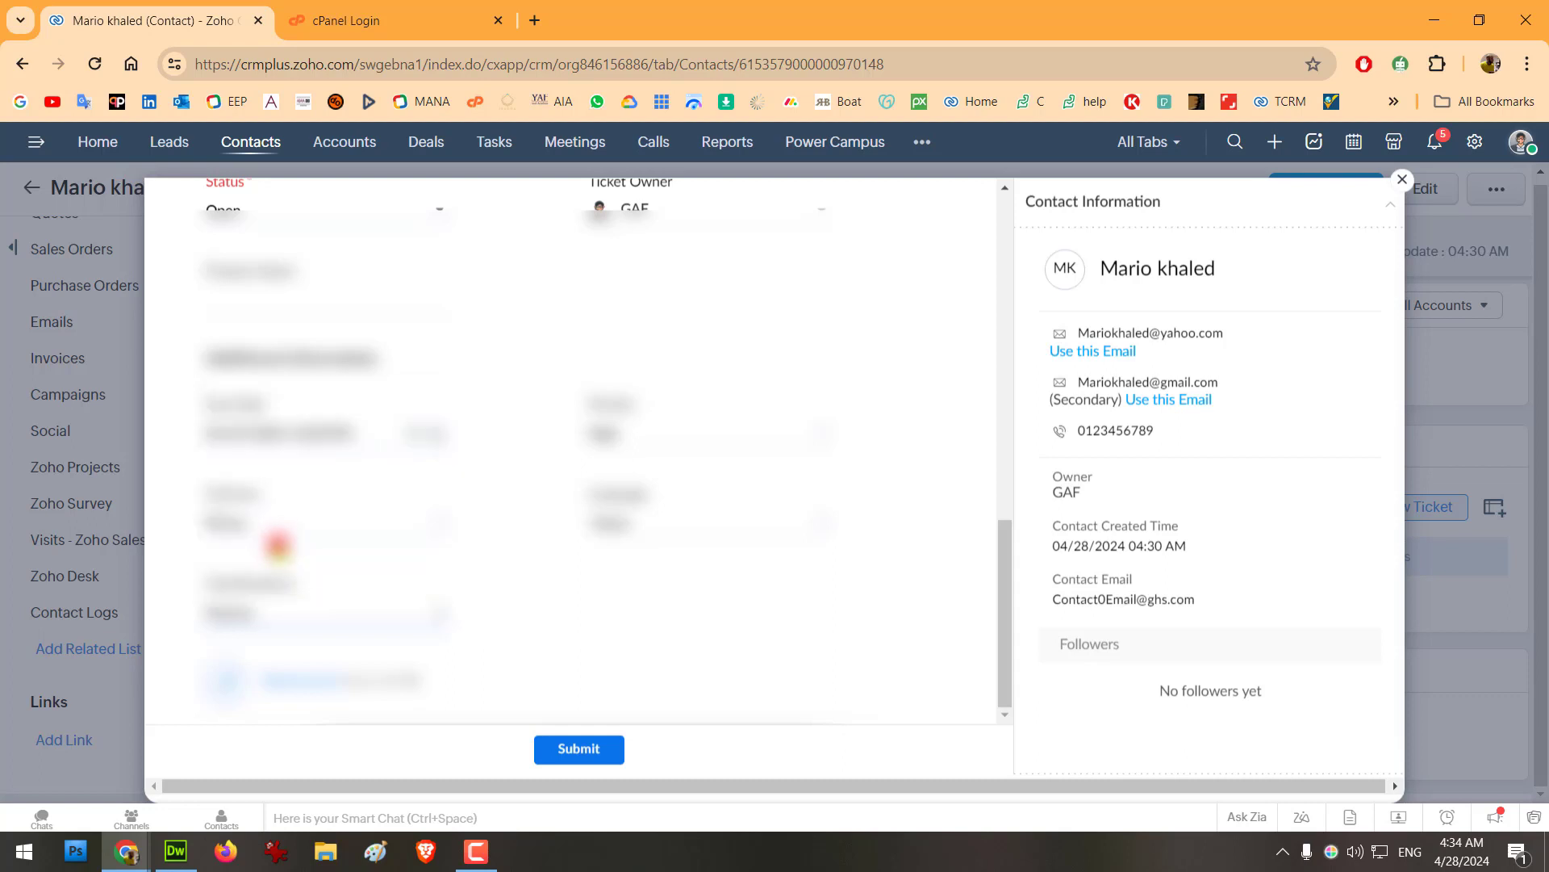
pyautogui.click(574, 757)
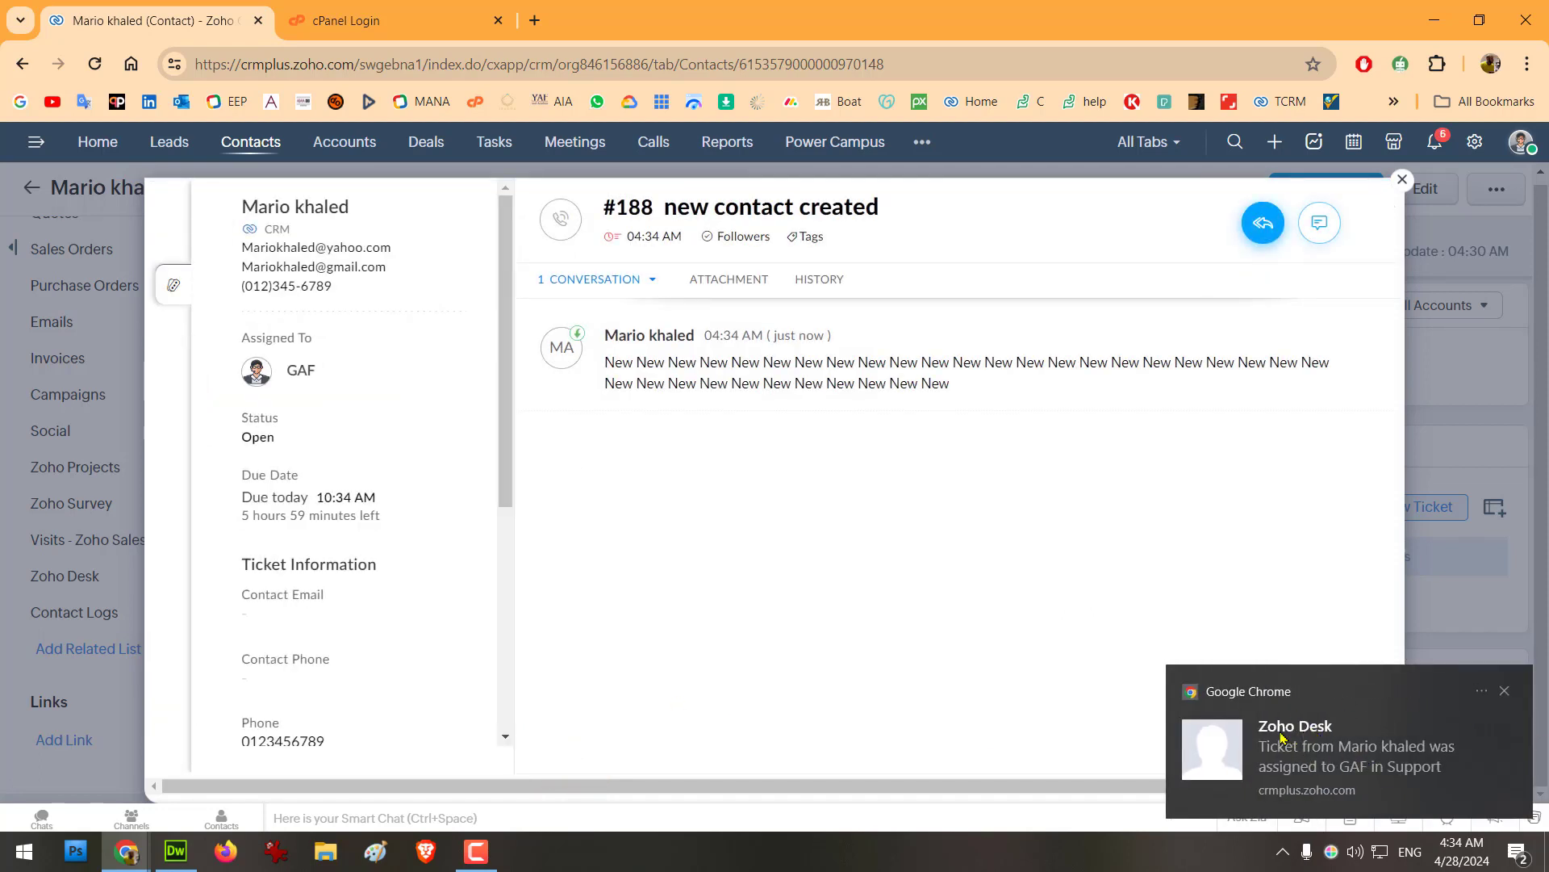
# Step: Close the submitted ticket's details and switch to the Desk application's ticket list
pyautogui.click(1321, 756)
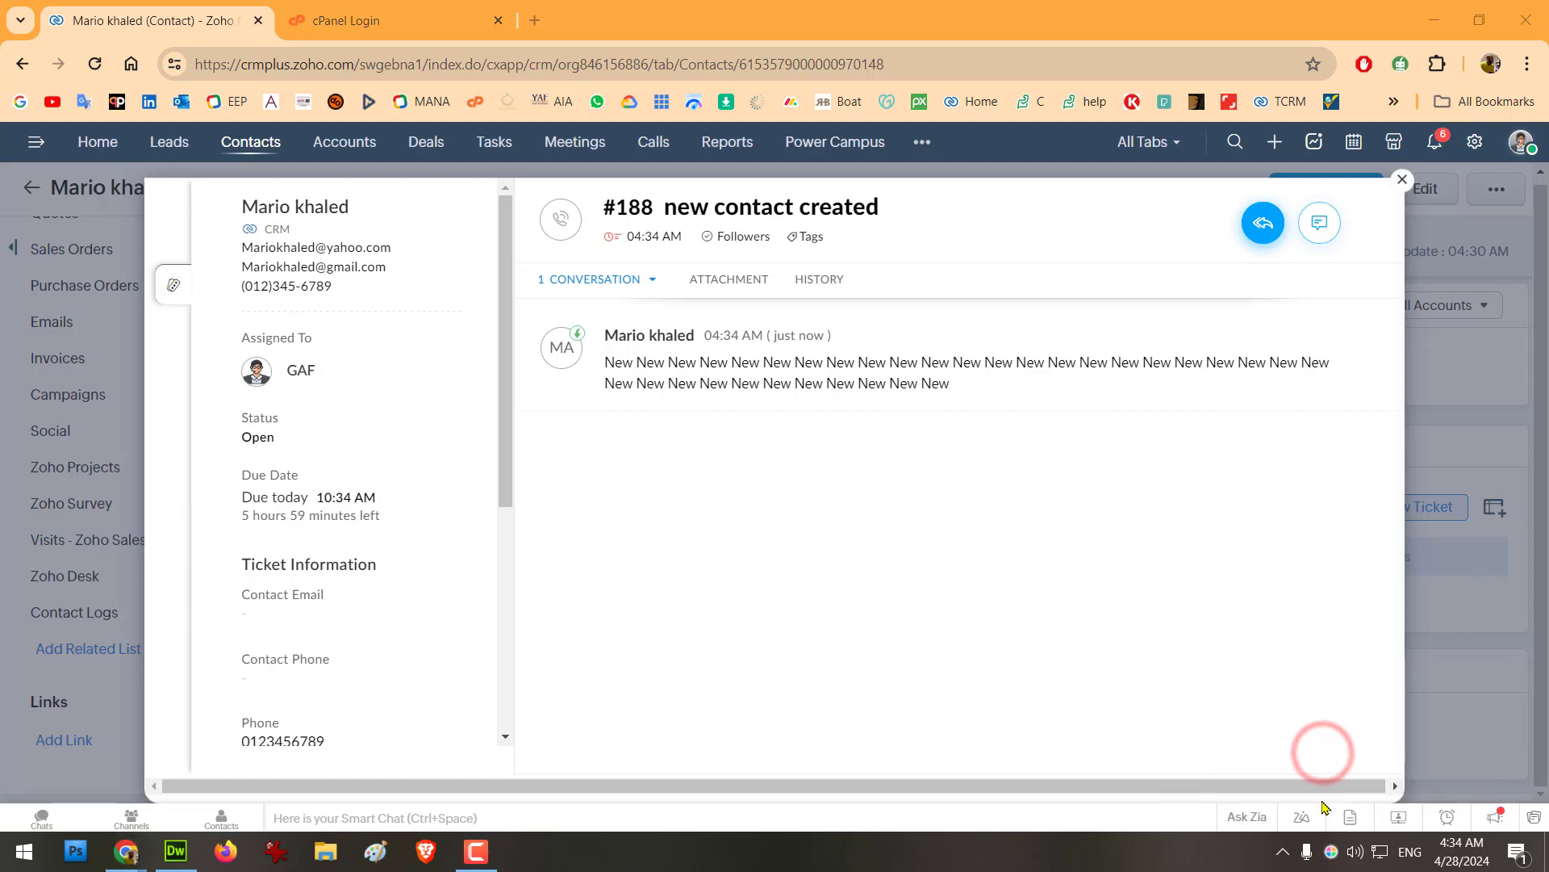
pyautogui.click(1402, 181)
pyautogui.moveTo(71, 150)
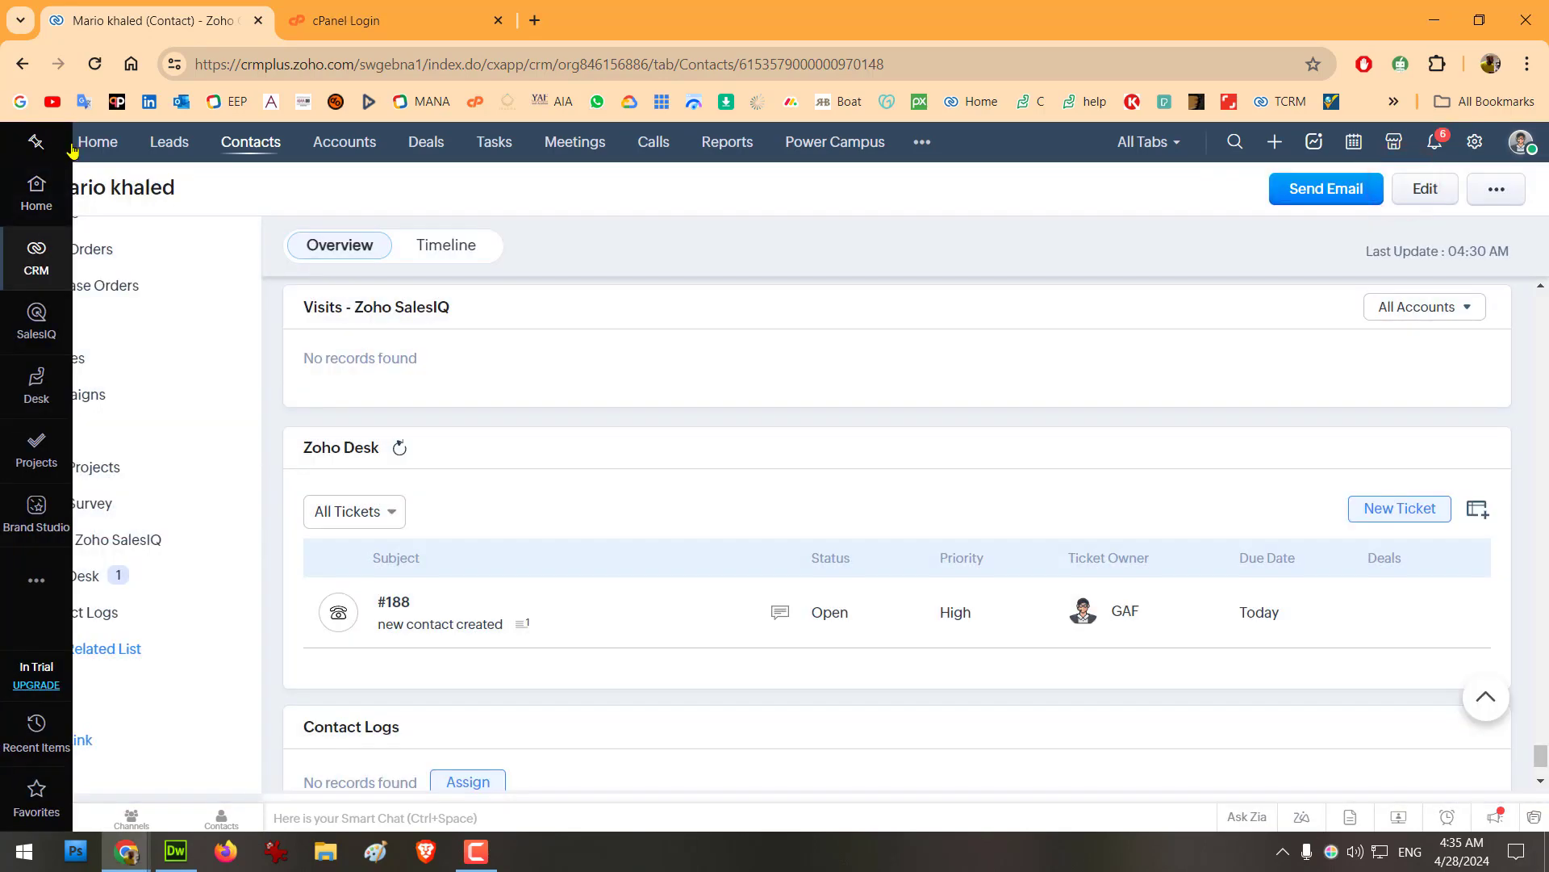
pyautogui.click(65, 376)
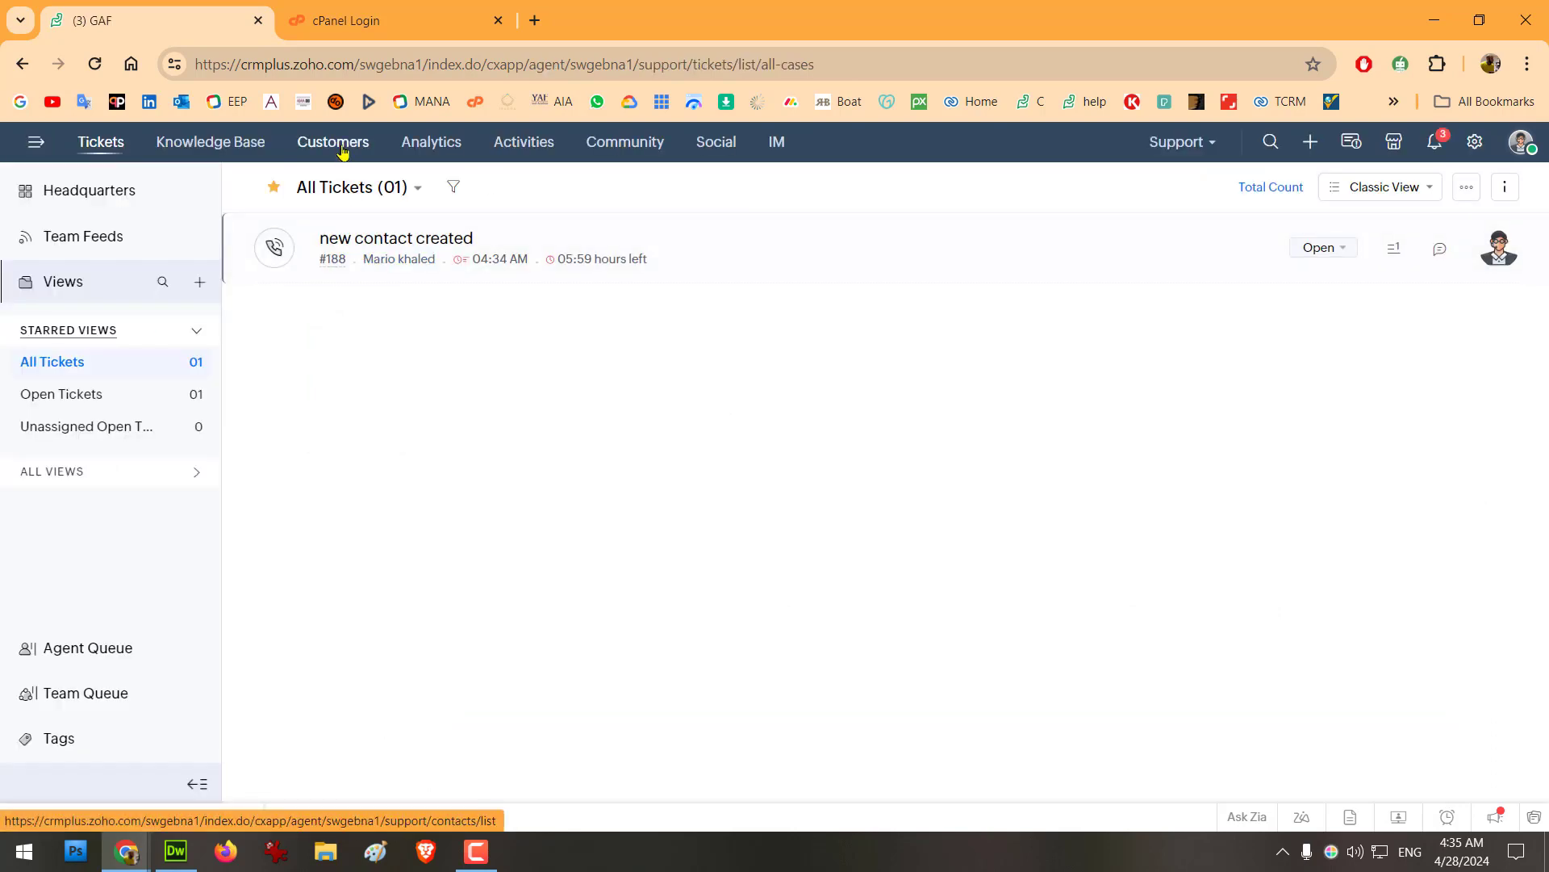
# Step: Open the new contact's record under Desk's customers and check the tickets linked to it
pyautogui.click(342, 148)
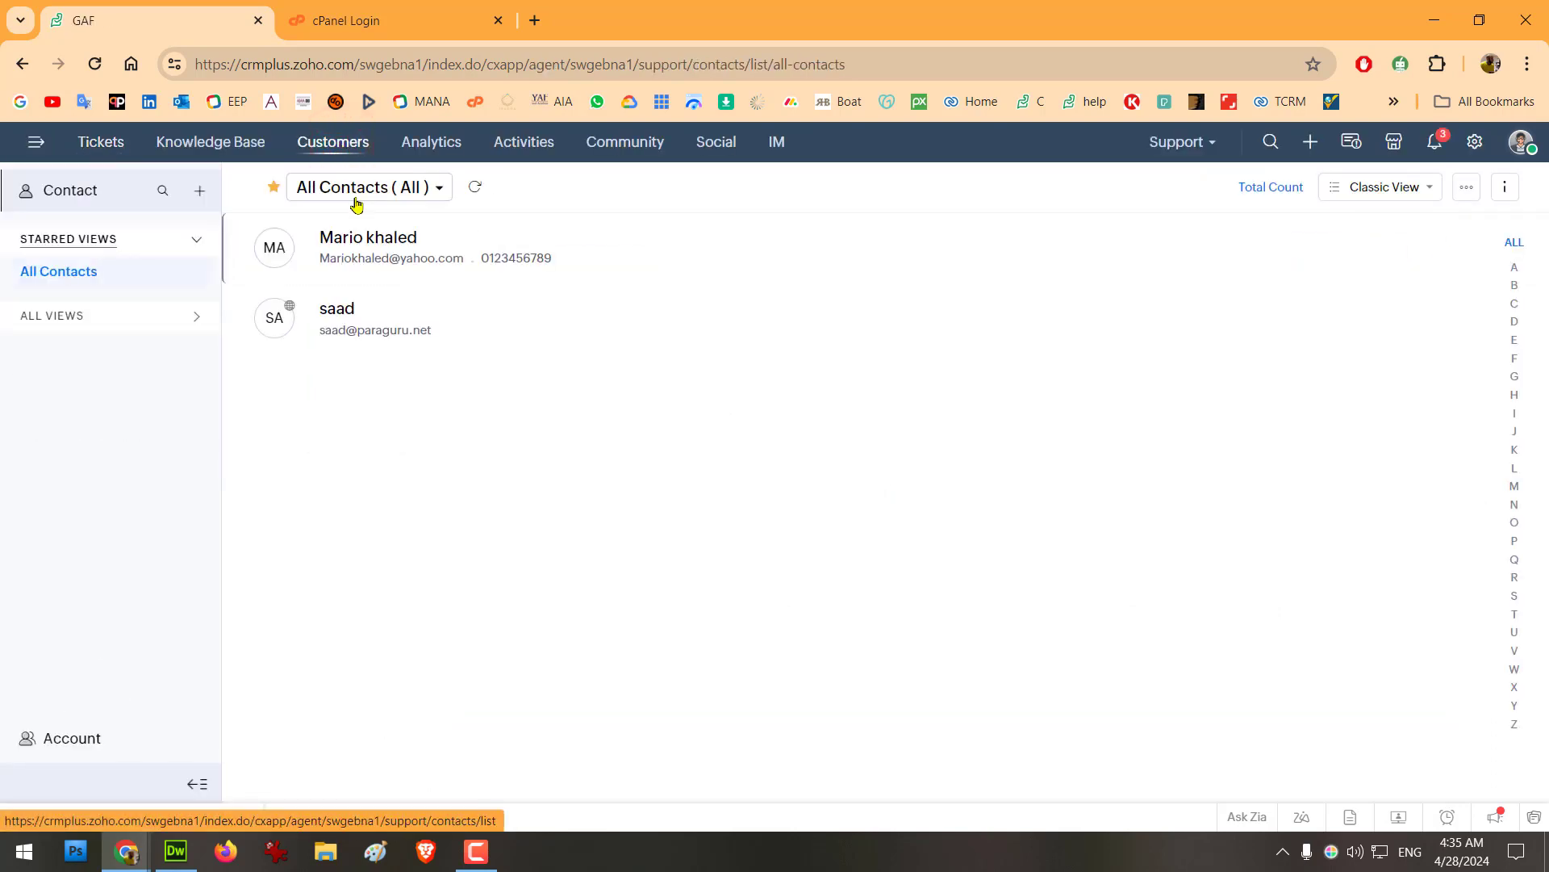
pyautogui.click(392, 239)
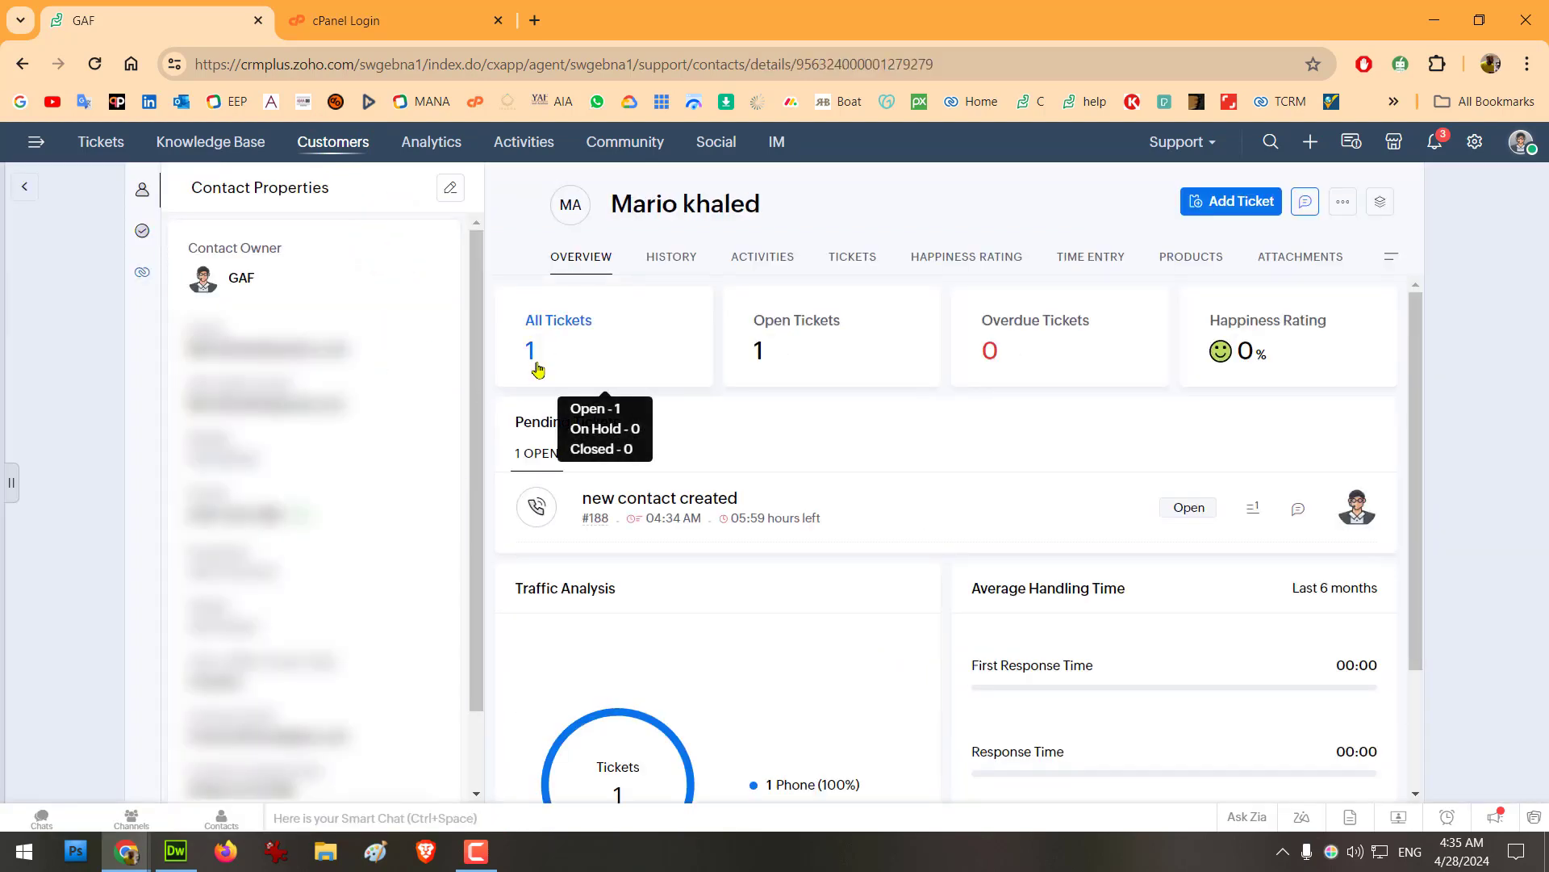
pyautogui.click(97, 143)
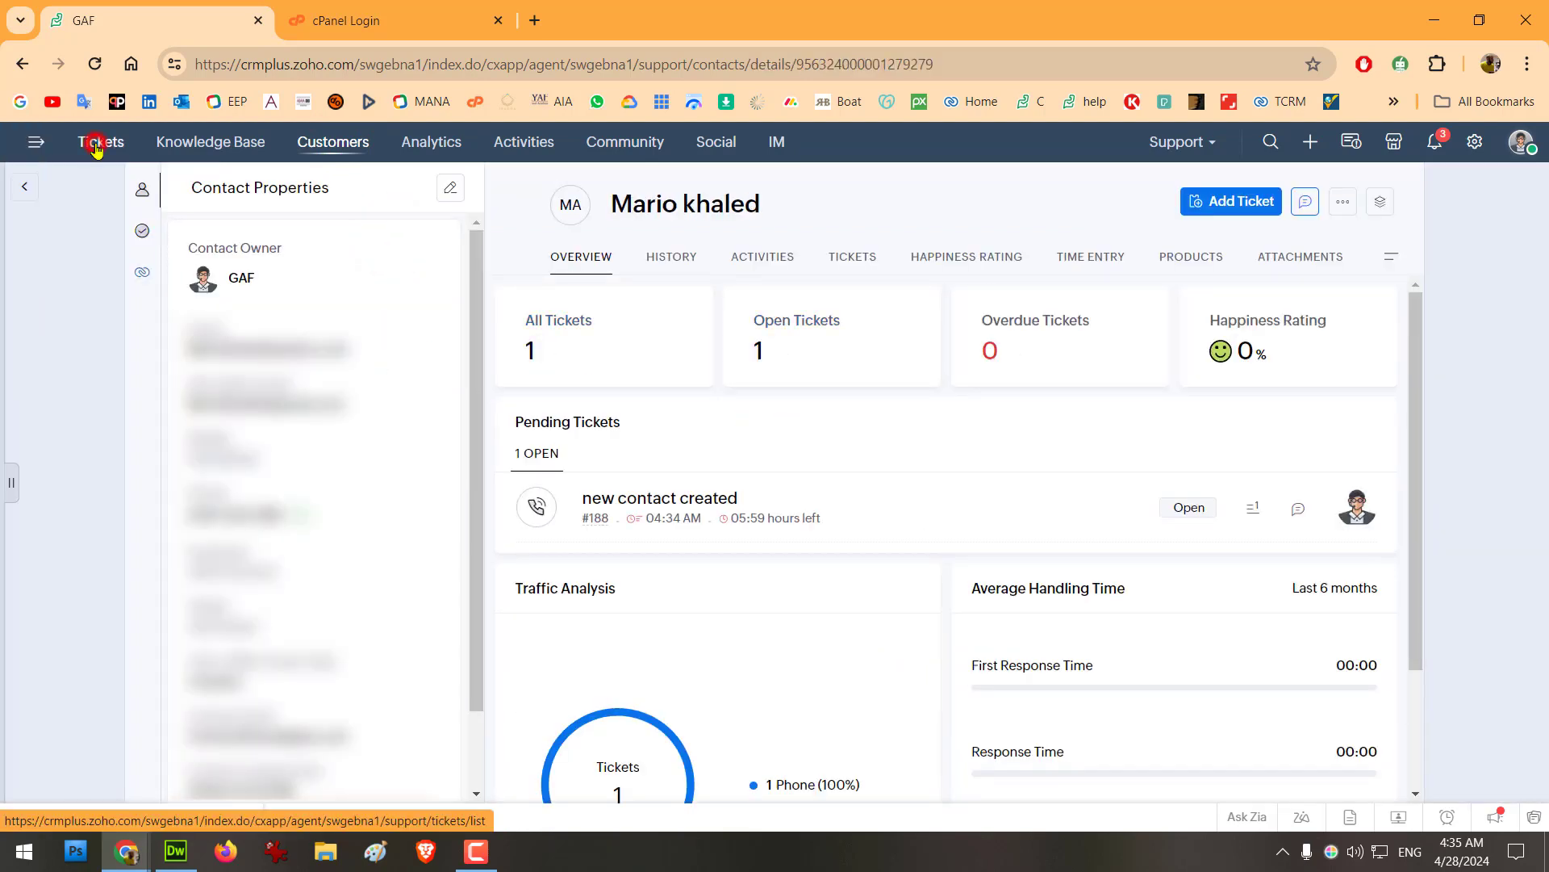
# Step: Reopen the contact's record in the customers list and open the Add Ticket form from it
pyautogui.click(355, 155)
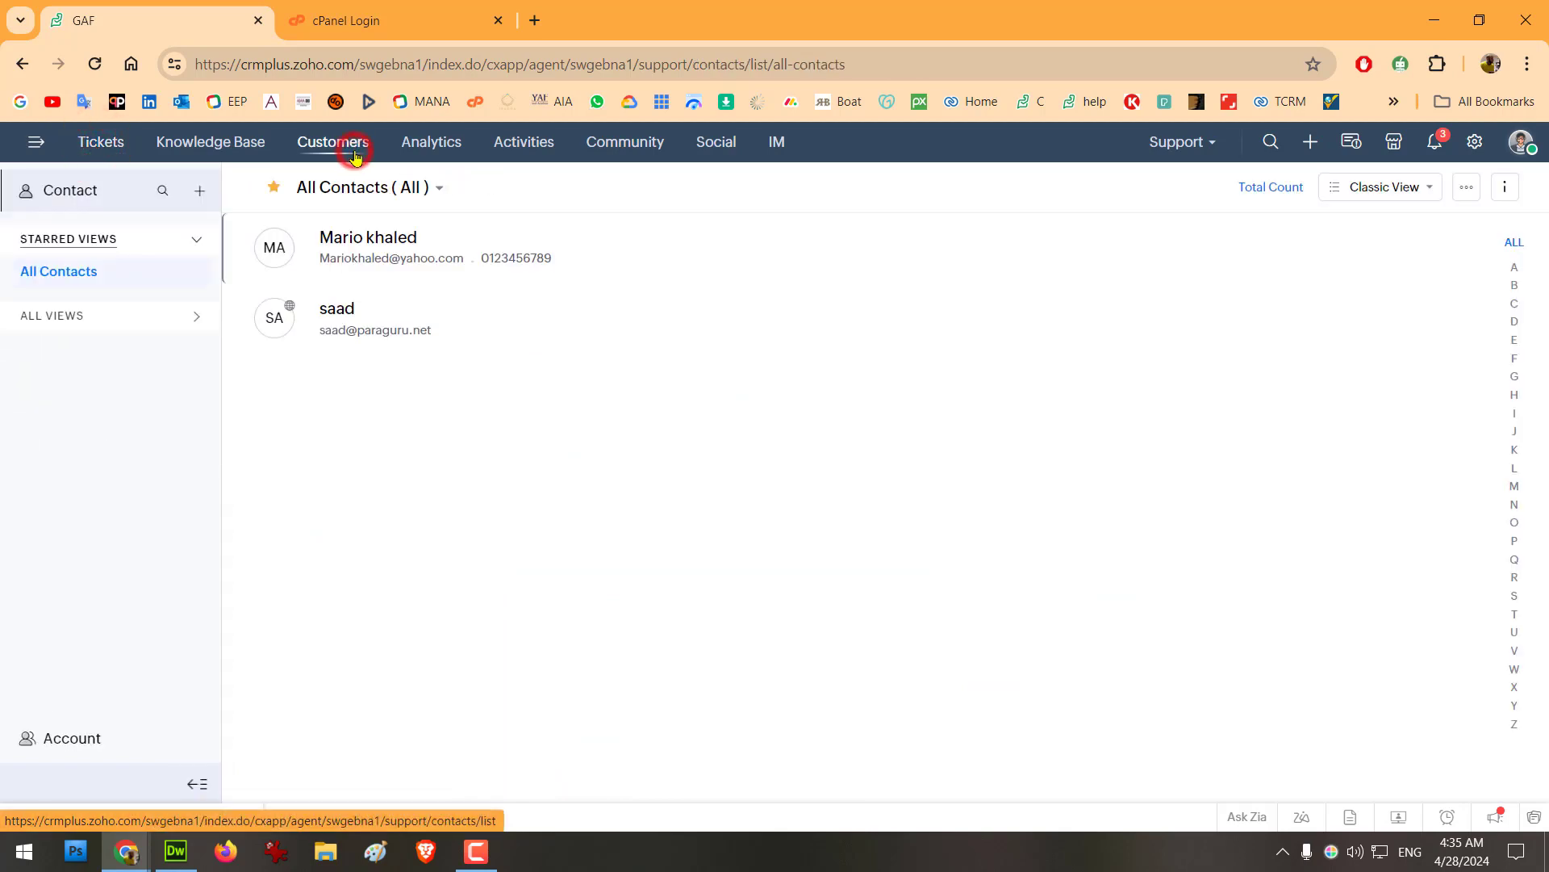
pyautogui.click(453, 241)
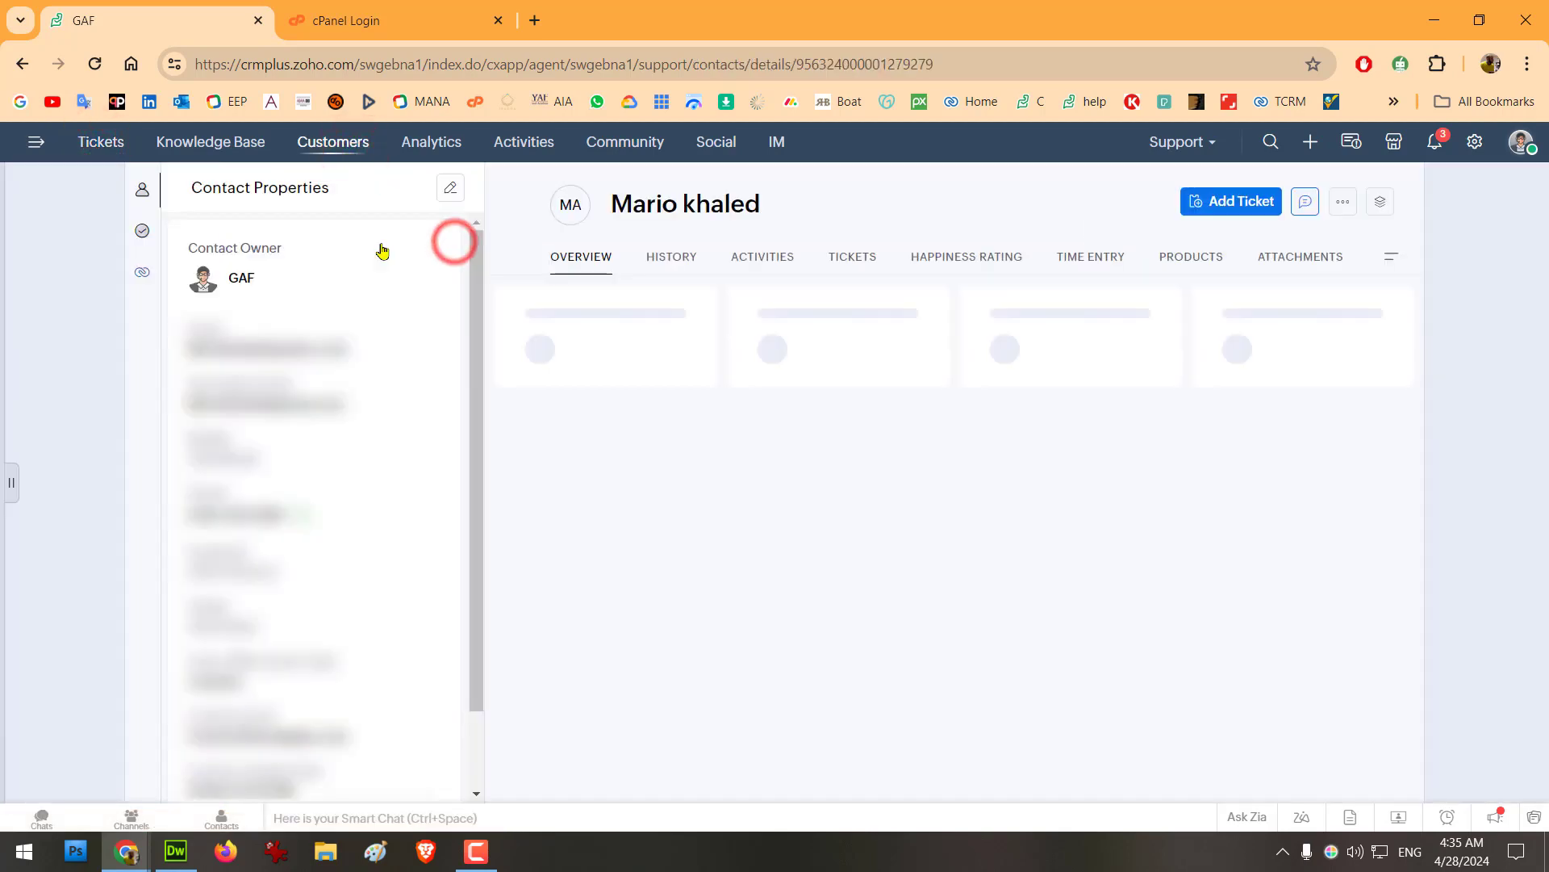
pyautogui.click(1212, 201)
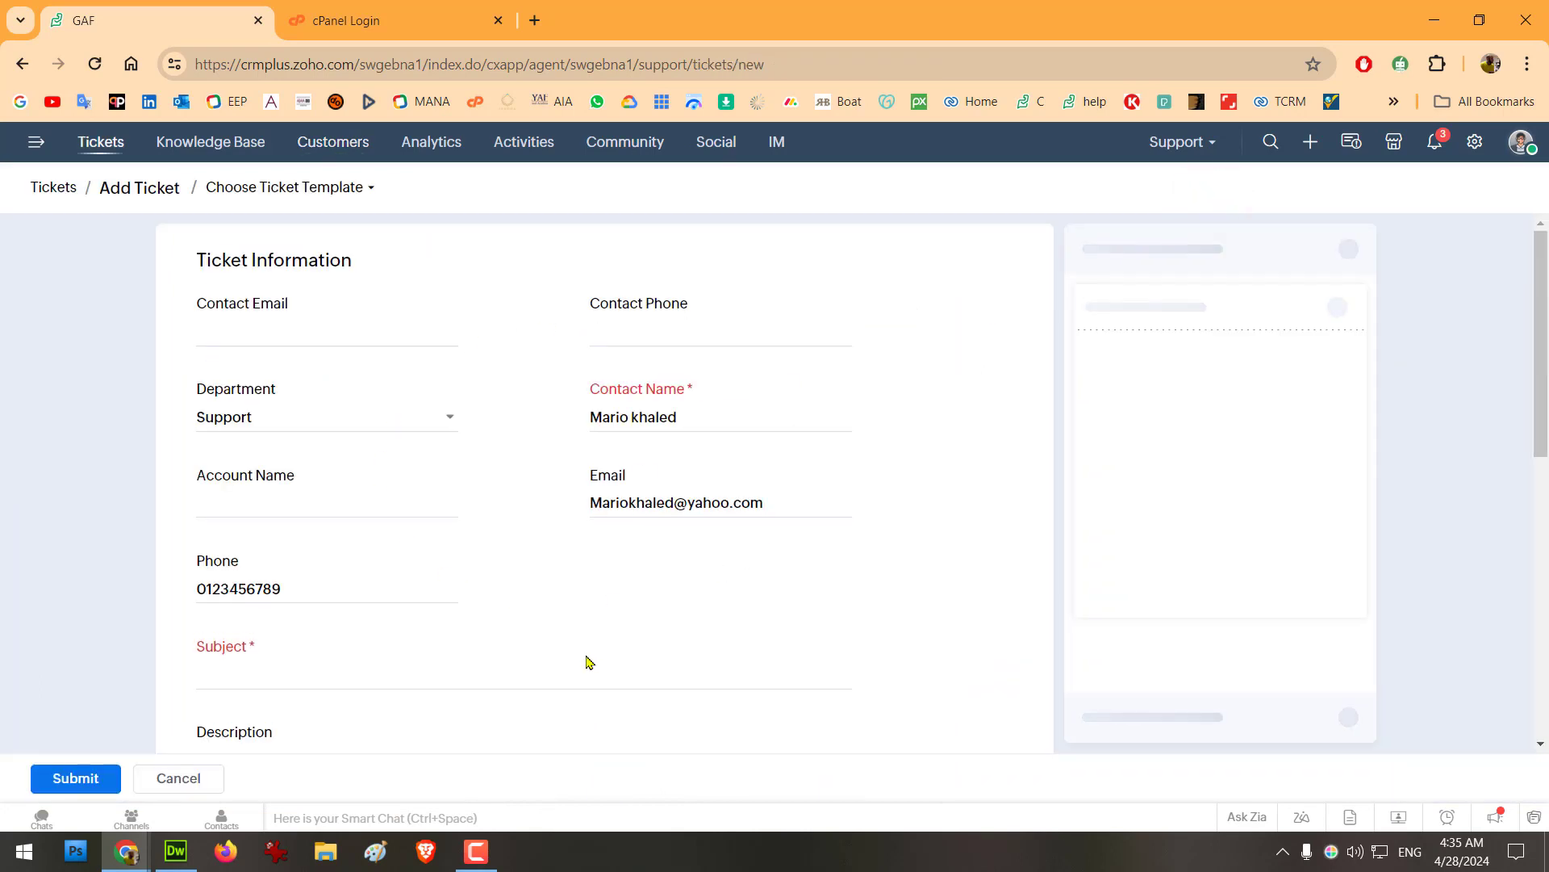
pyautogui.scroll(-2, 588, 662)
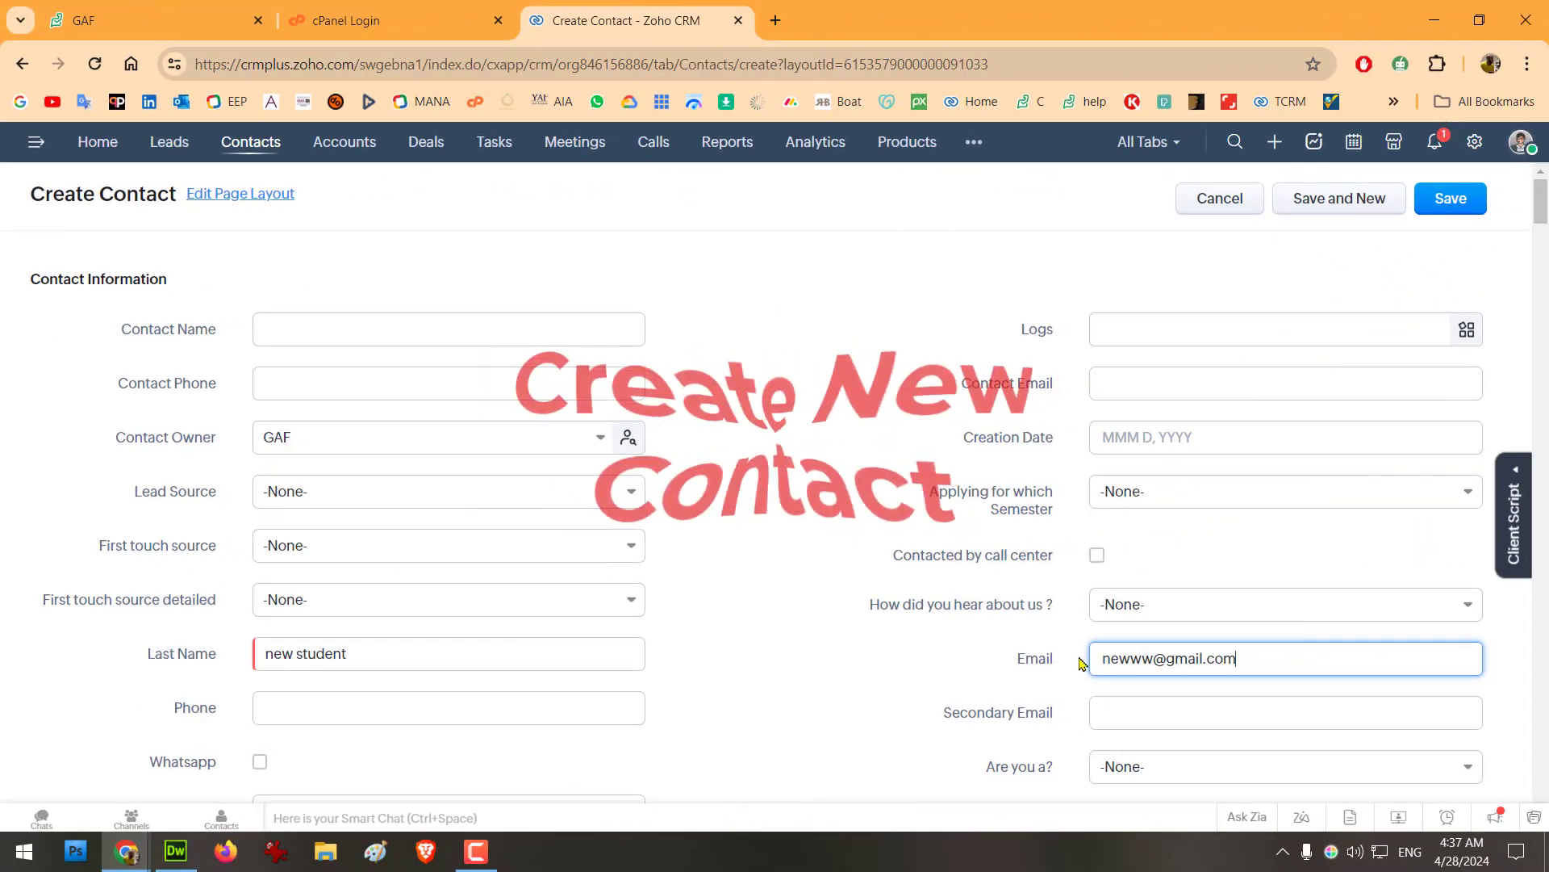
# Step: Enter the phone number for the "new student" contact in CRM and save the contact
pyautogui.click(470, 720)
pyautogui.write('0123456789')
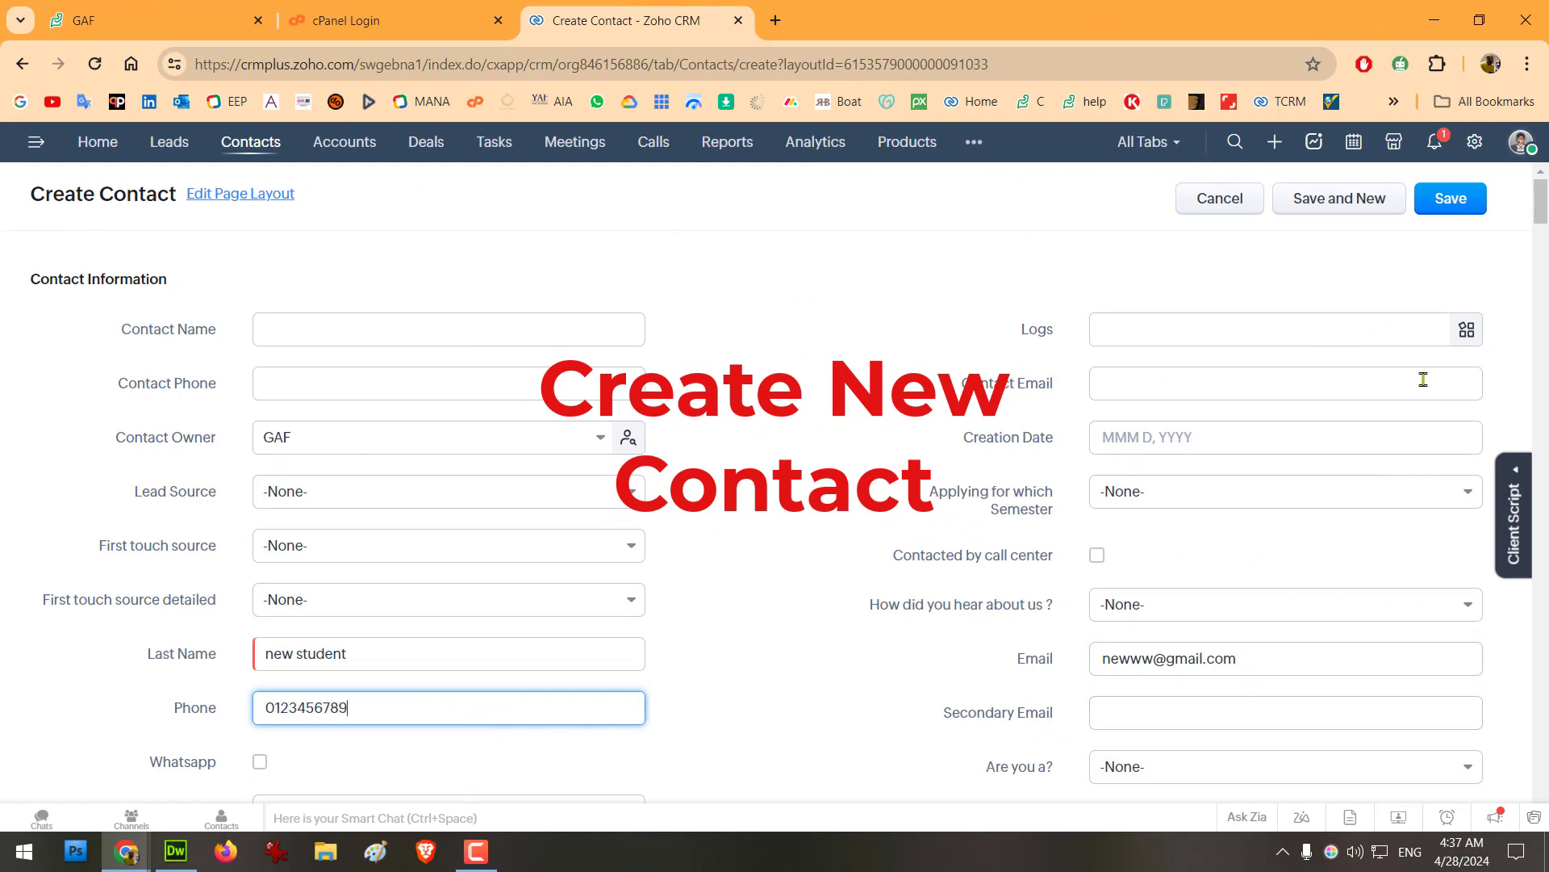
pyautogui.click(1451, 201)
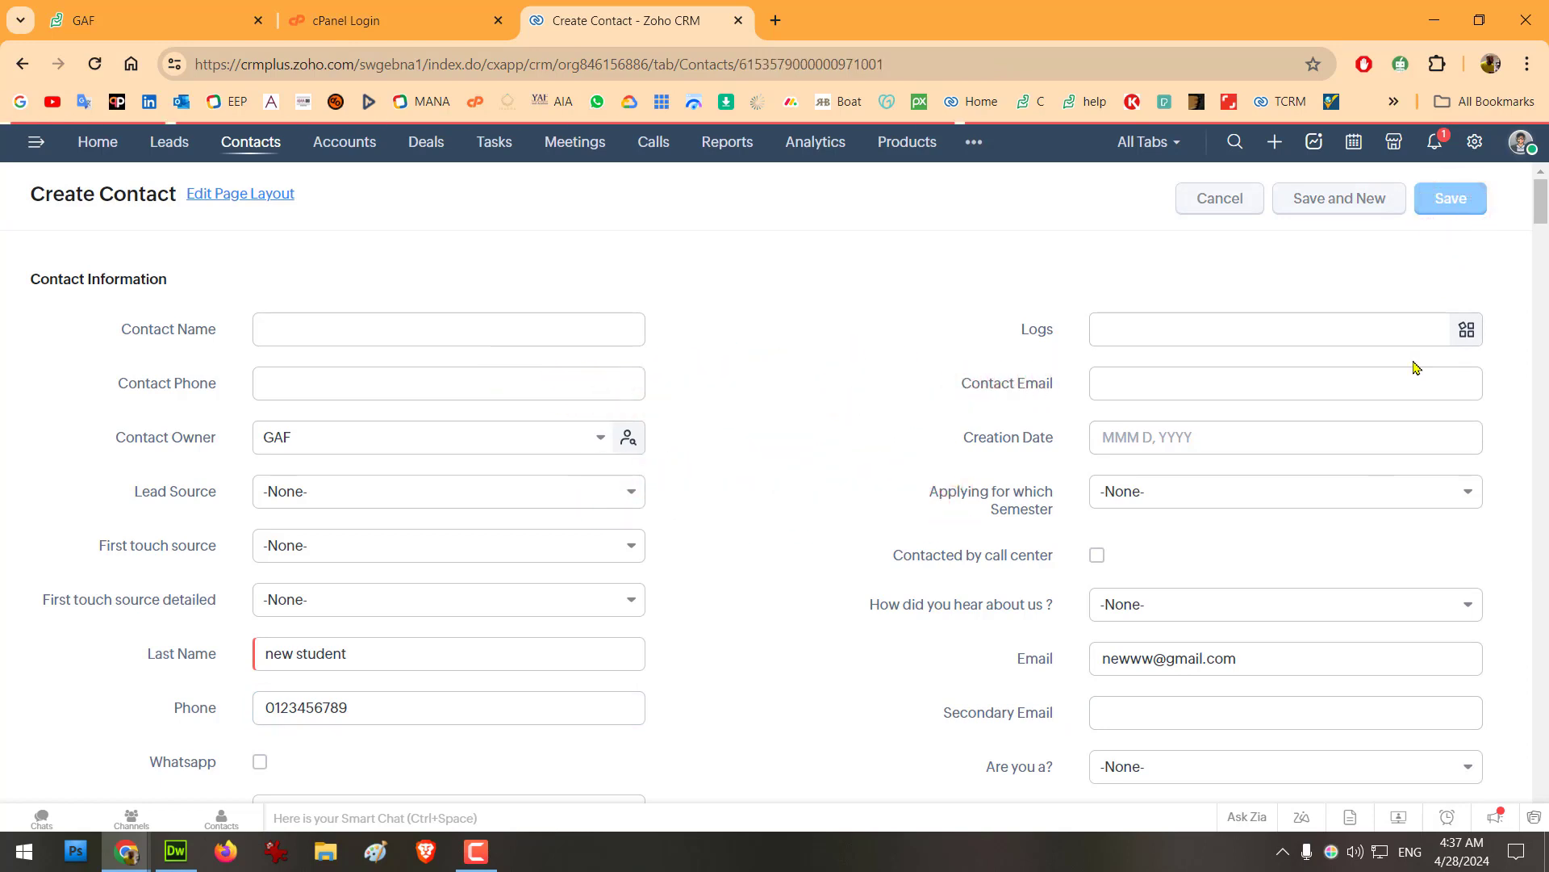
# Step: Add a Zoho Desk ticket from the "new student" contact with subject "Question by a new student" and description "tell me about the admission process"
pyautogui.scroll(-5, 162, 627)
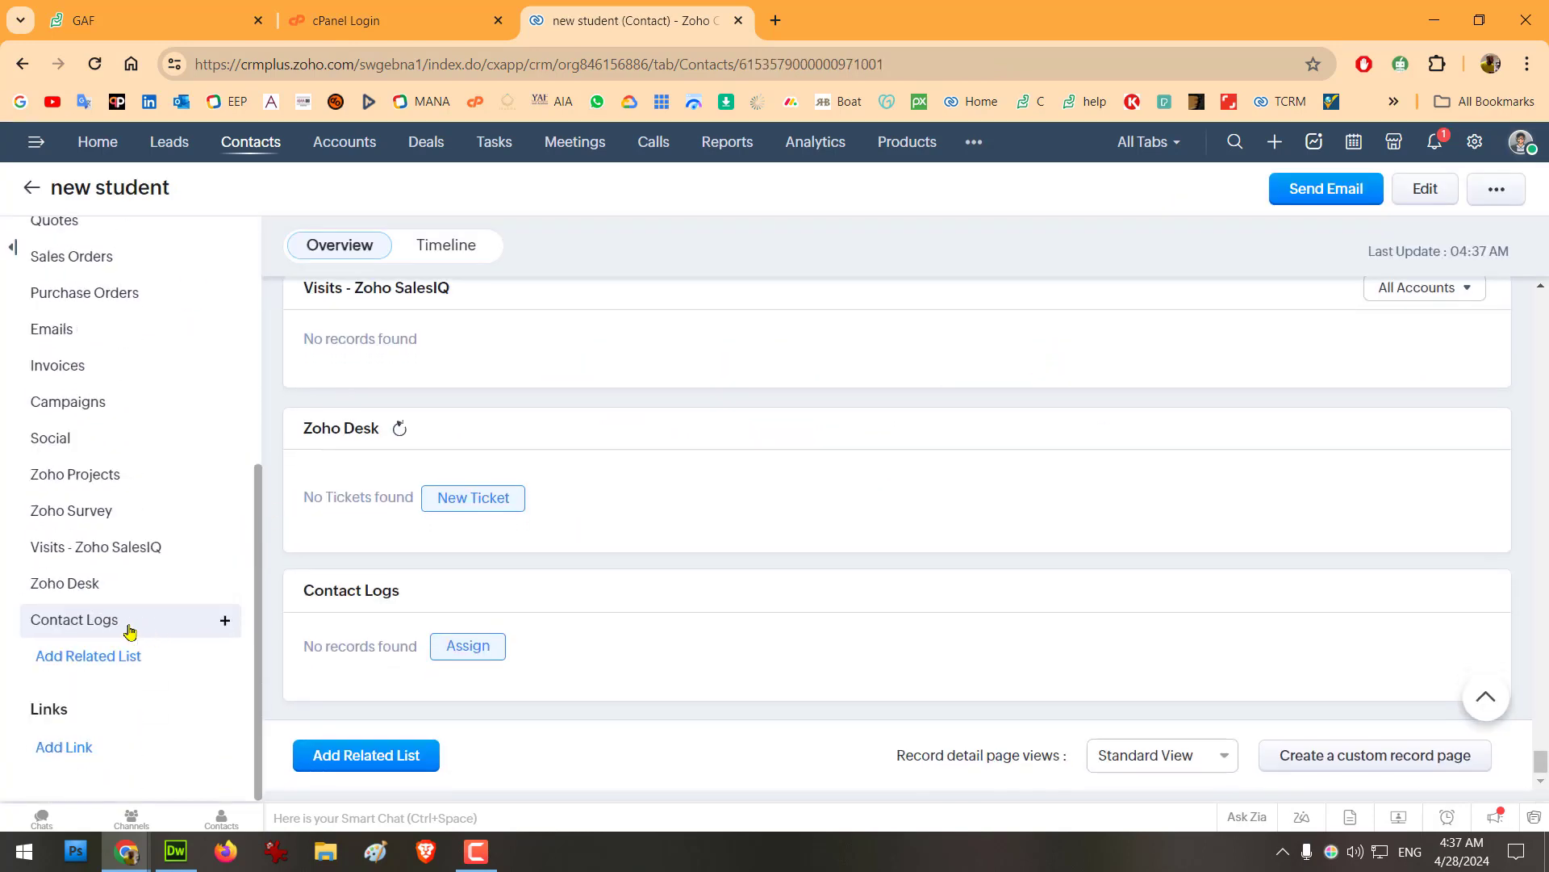
pyautogui.click(226, 587)
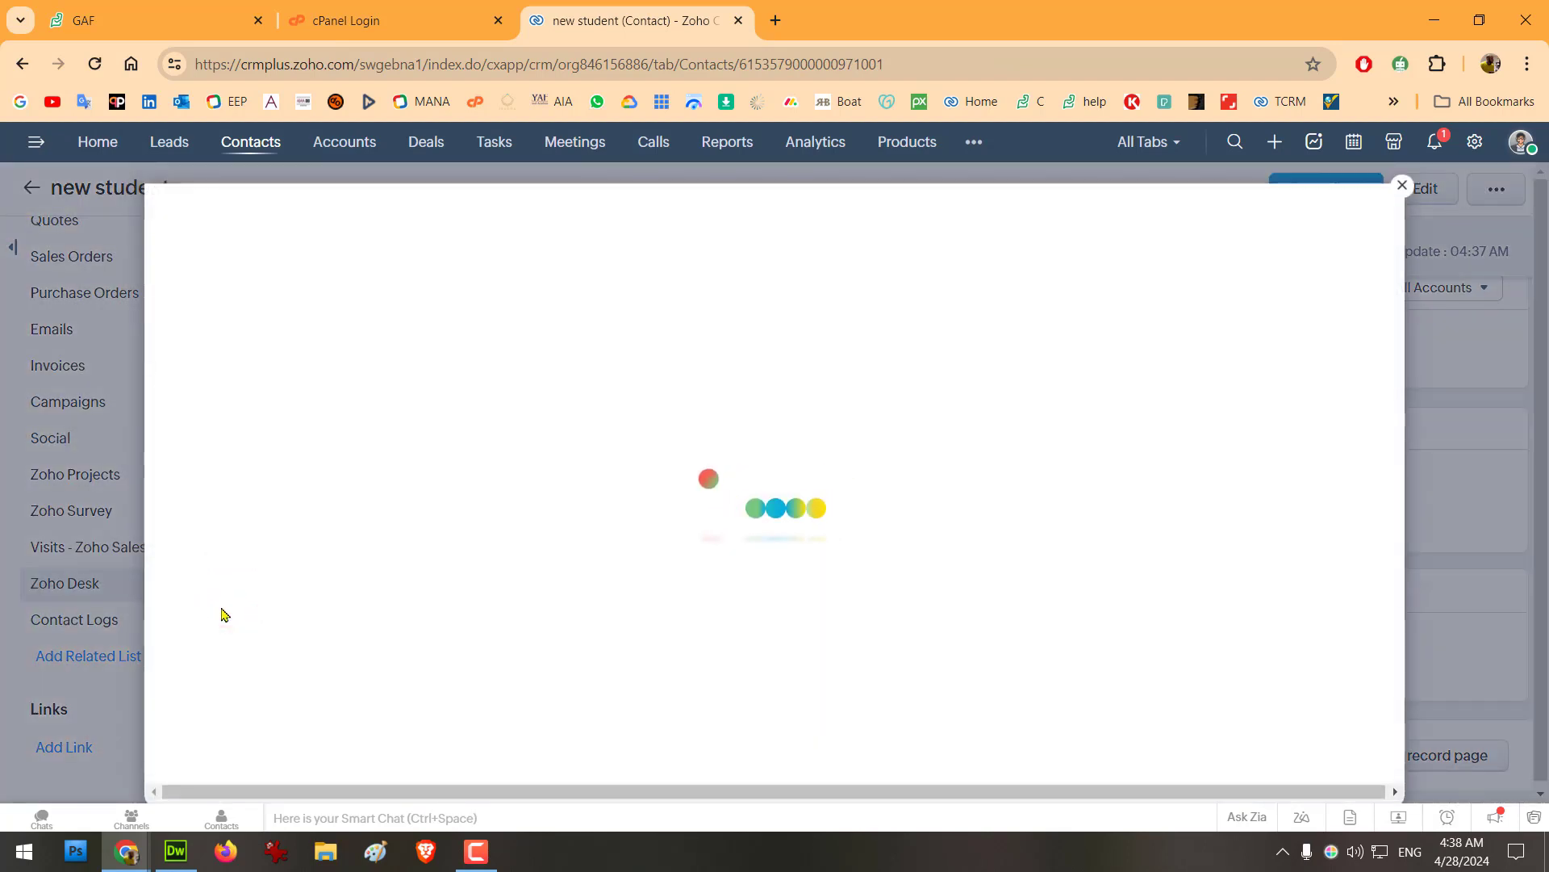
pyautogui.click(305, 549)
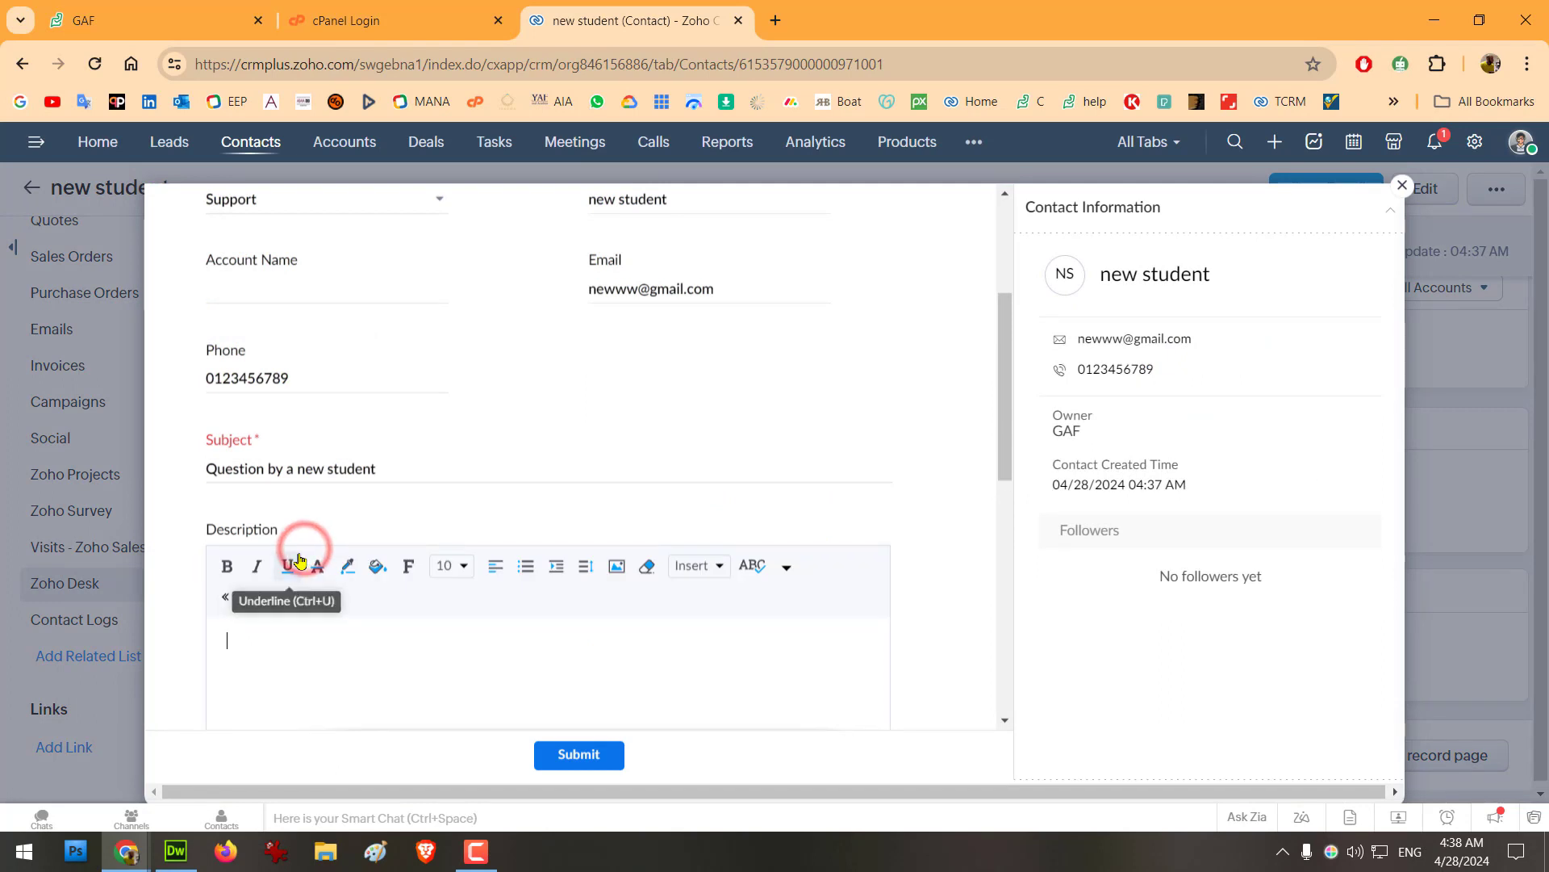
# Step: Set the ticket's priority to Medium, its language to English and its channel to Email
pyautogui.scroll(-1, 408, 667)
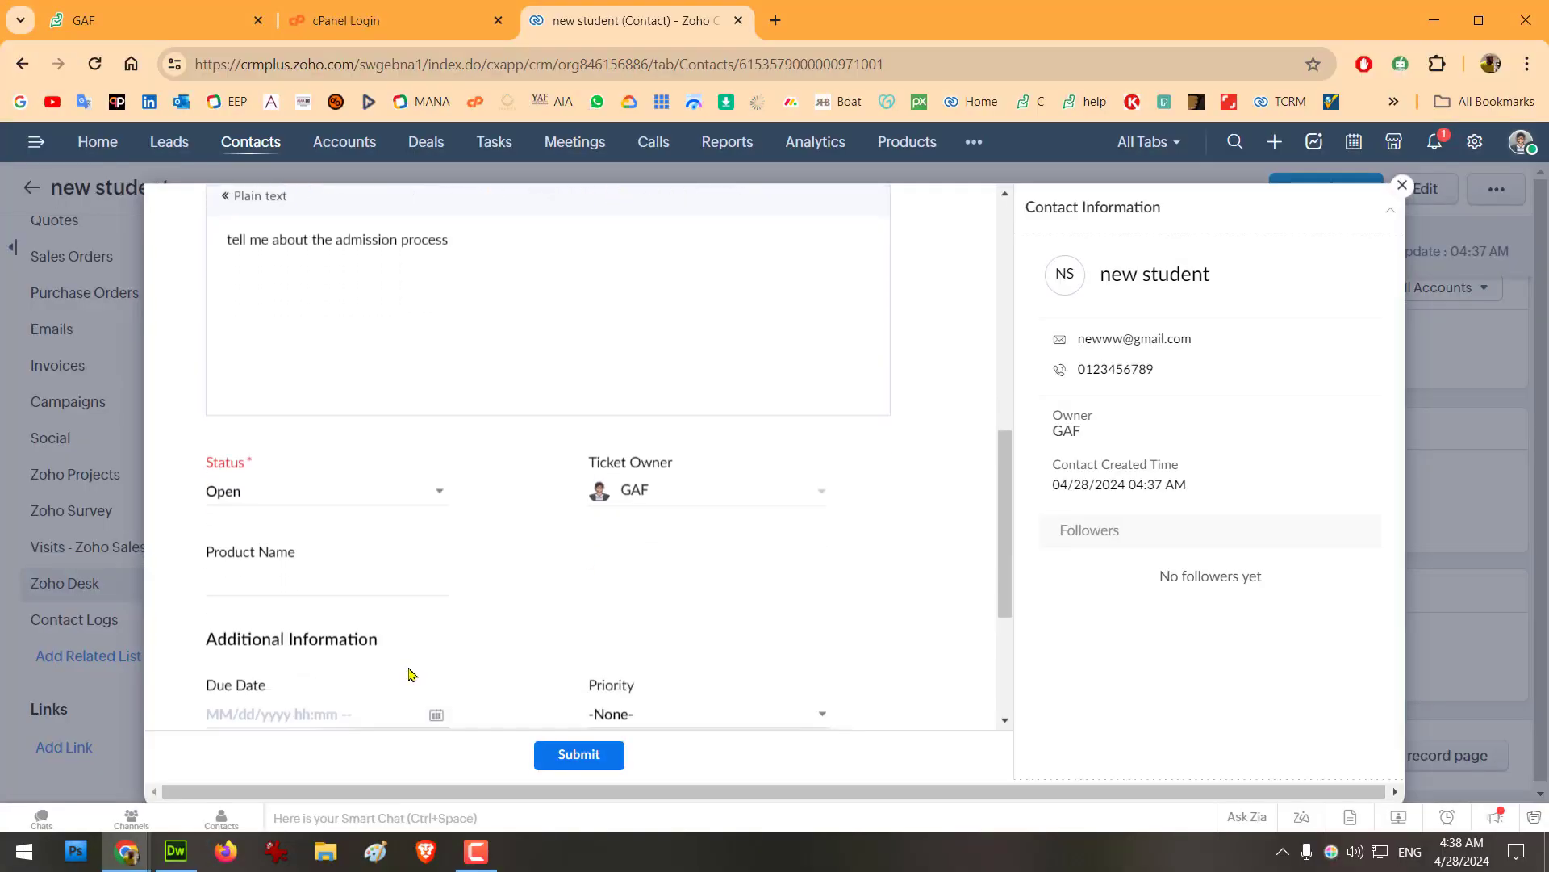
pyautogui.scroll(-1, 408, 675)
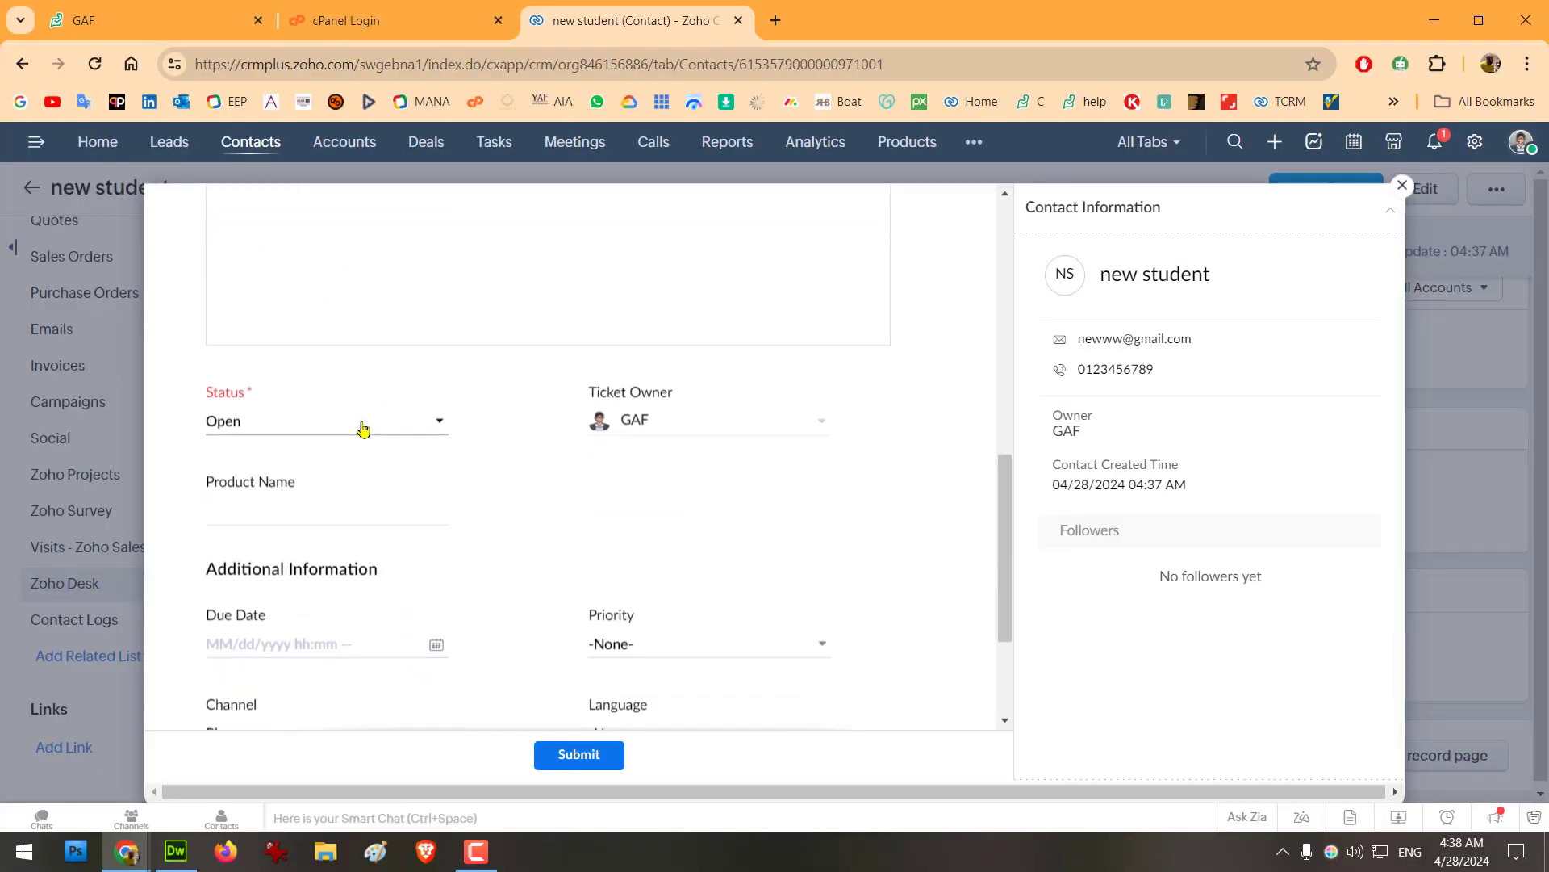
pyautogui.scroll(-2, 848, 626)
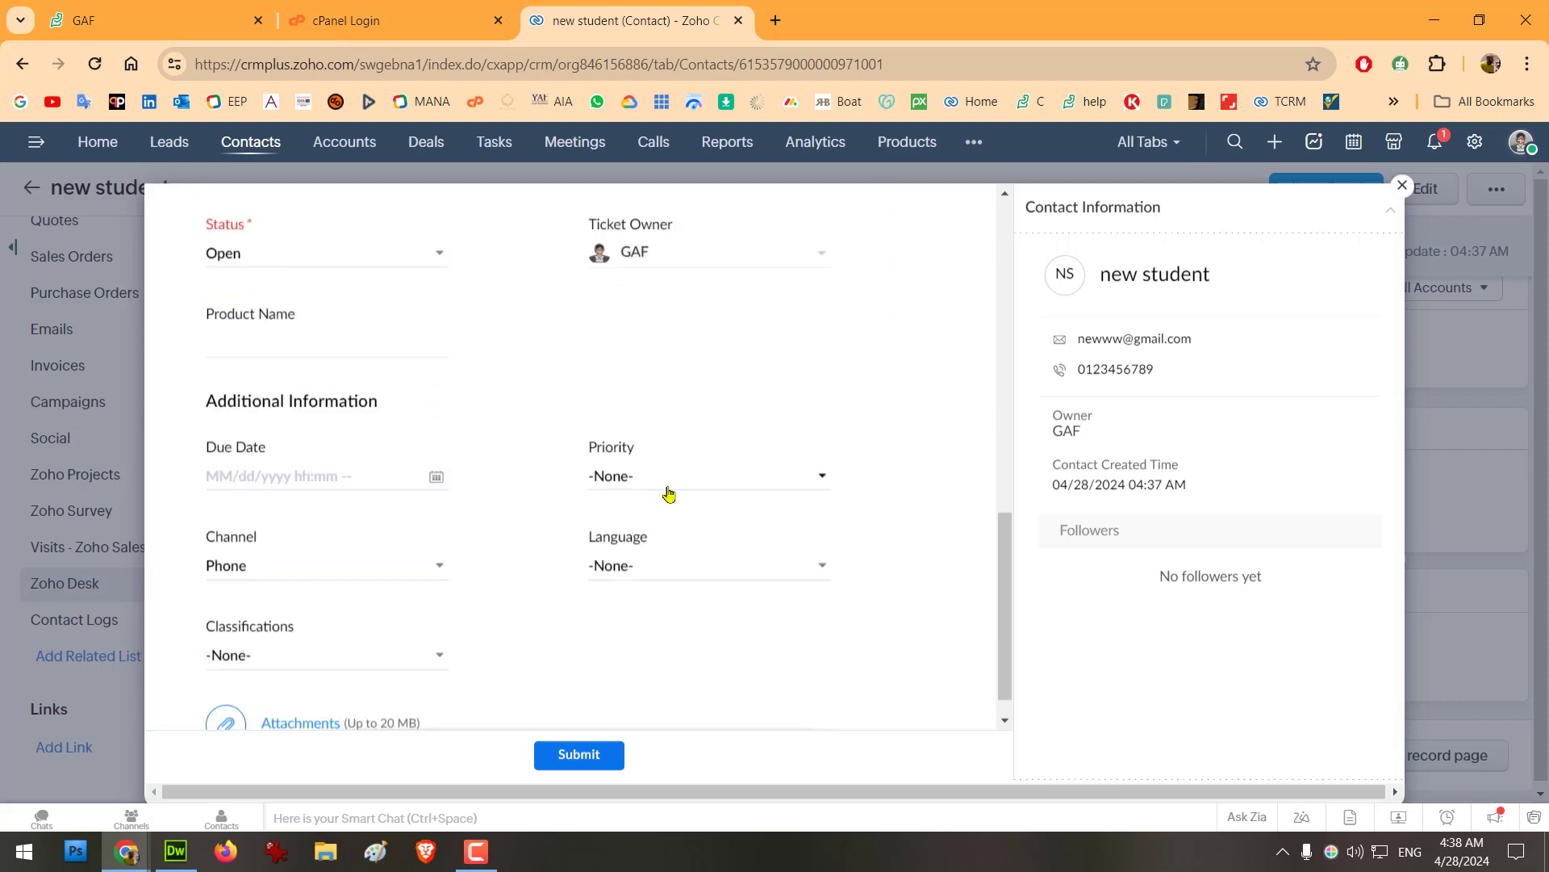
pyautogui.click(664, 477)
pyautogui.click(674, 586)
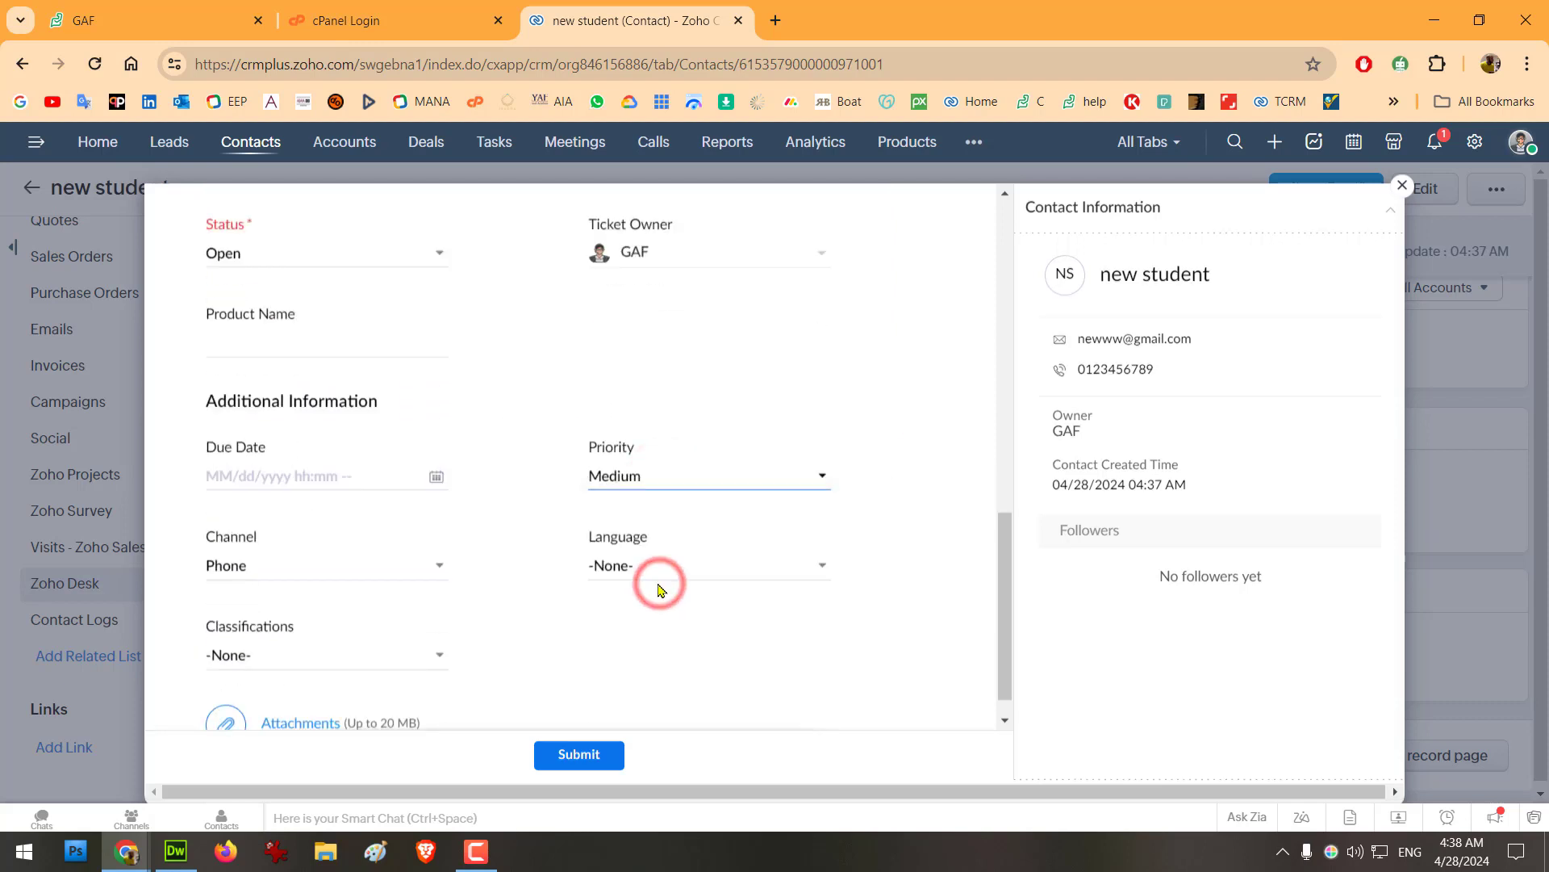
pyautogui.click(361, 567)
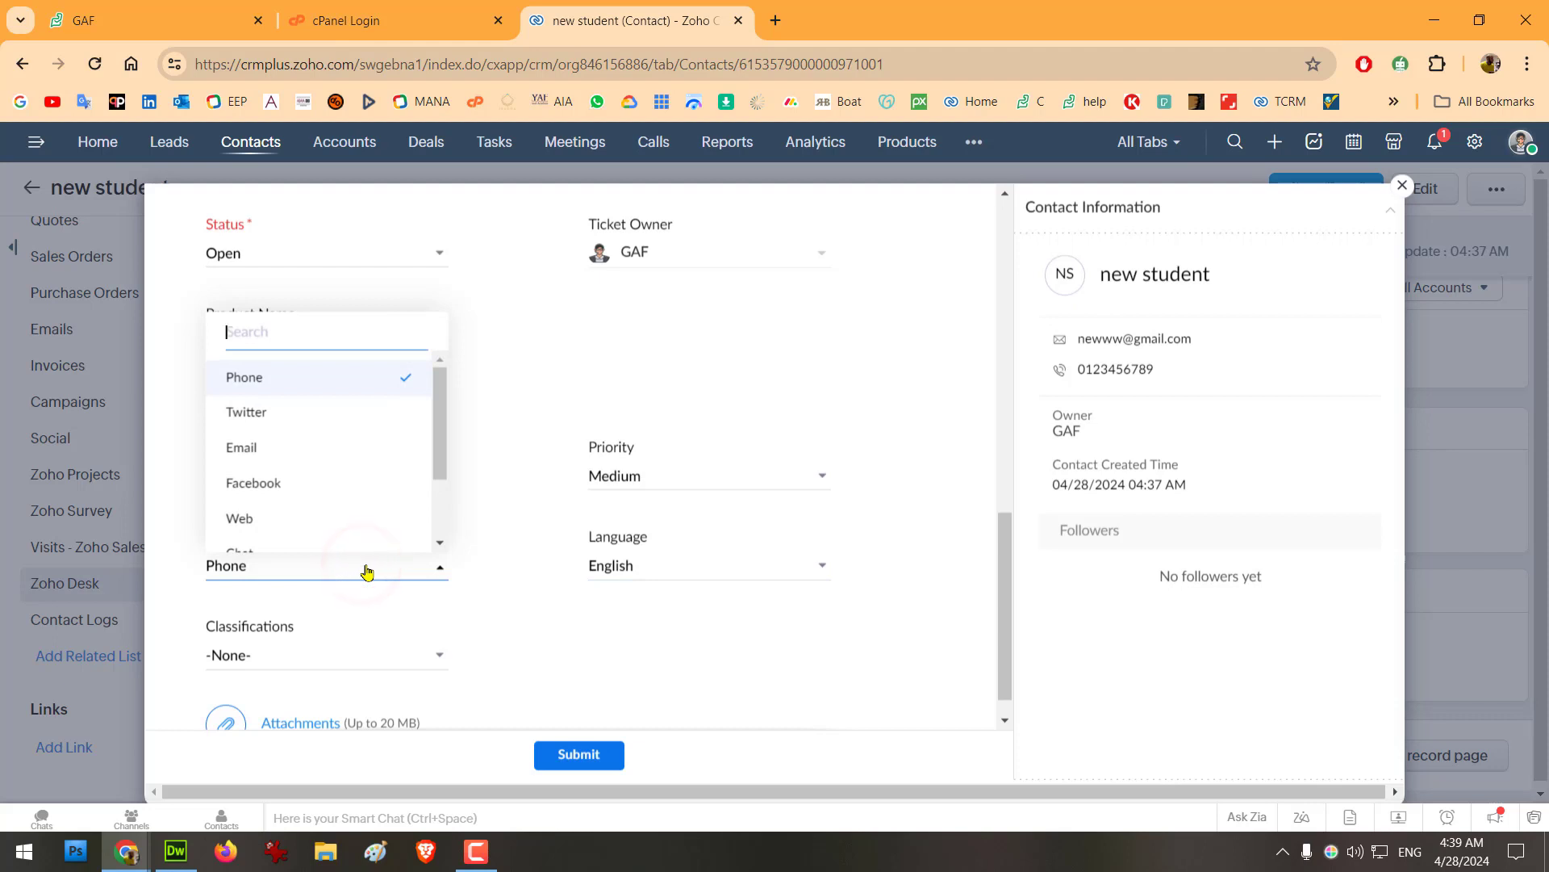
pyautogui.click(337, 432)
# Step: Classify the ticket as Question and submit it
pyautogui.scroll(-1, 390, 649)
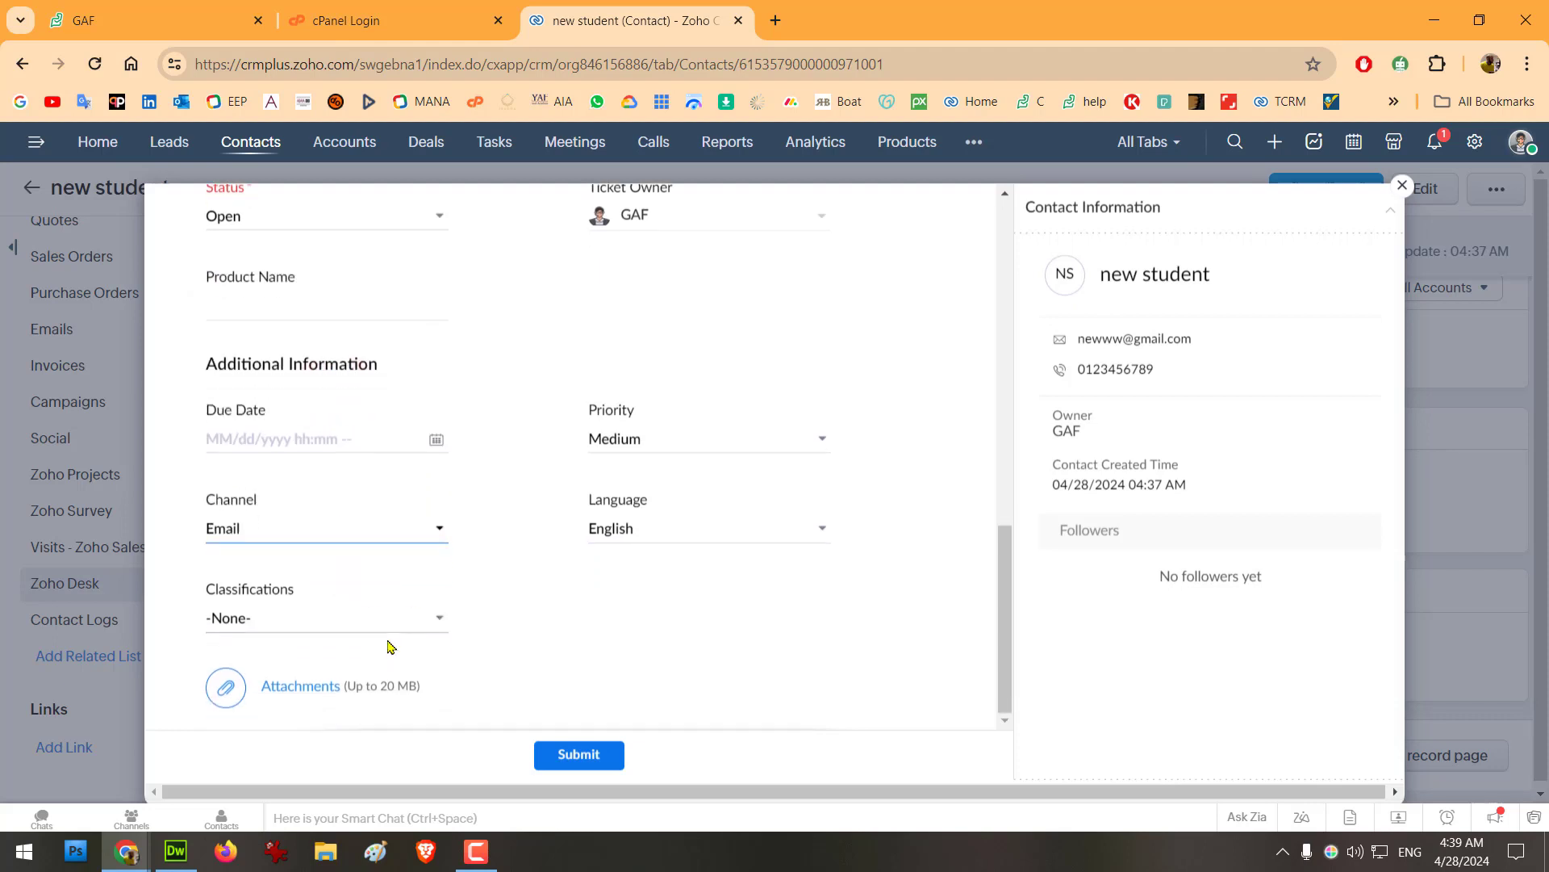
pyautogui.click(394, 618)
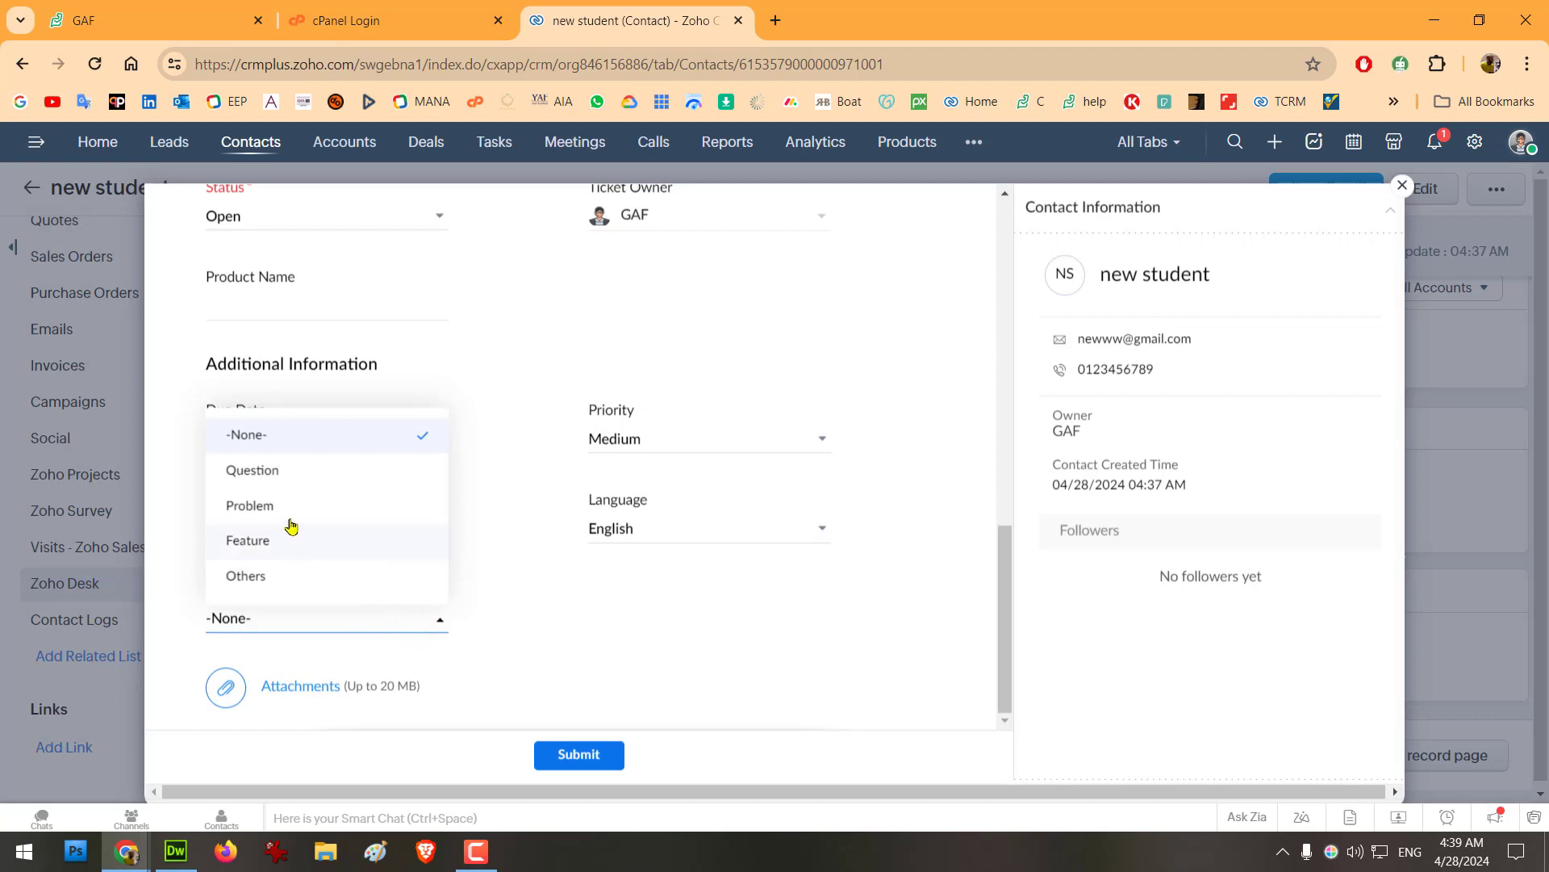
pyautogui.click(288, 489)
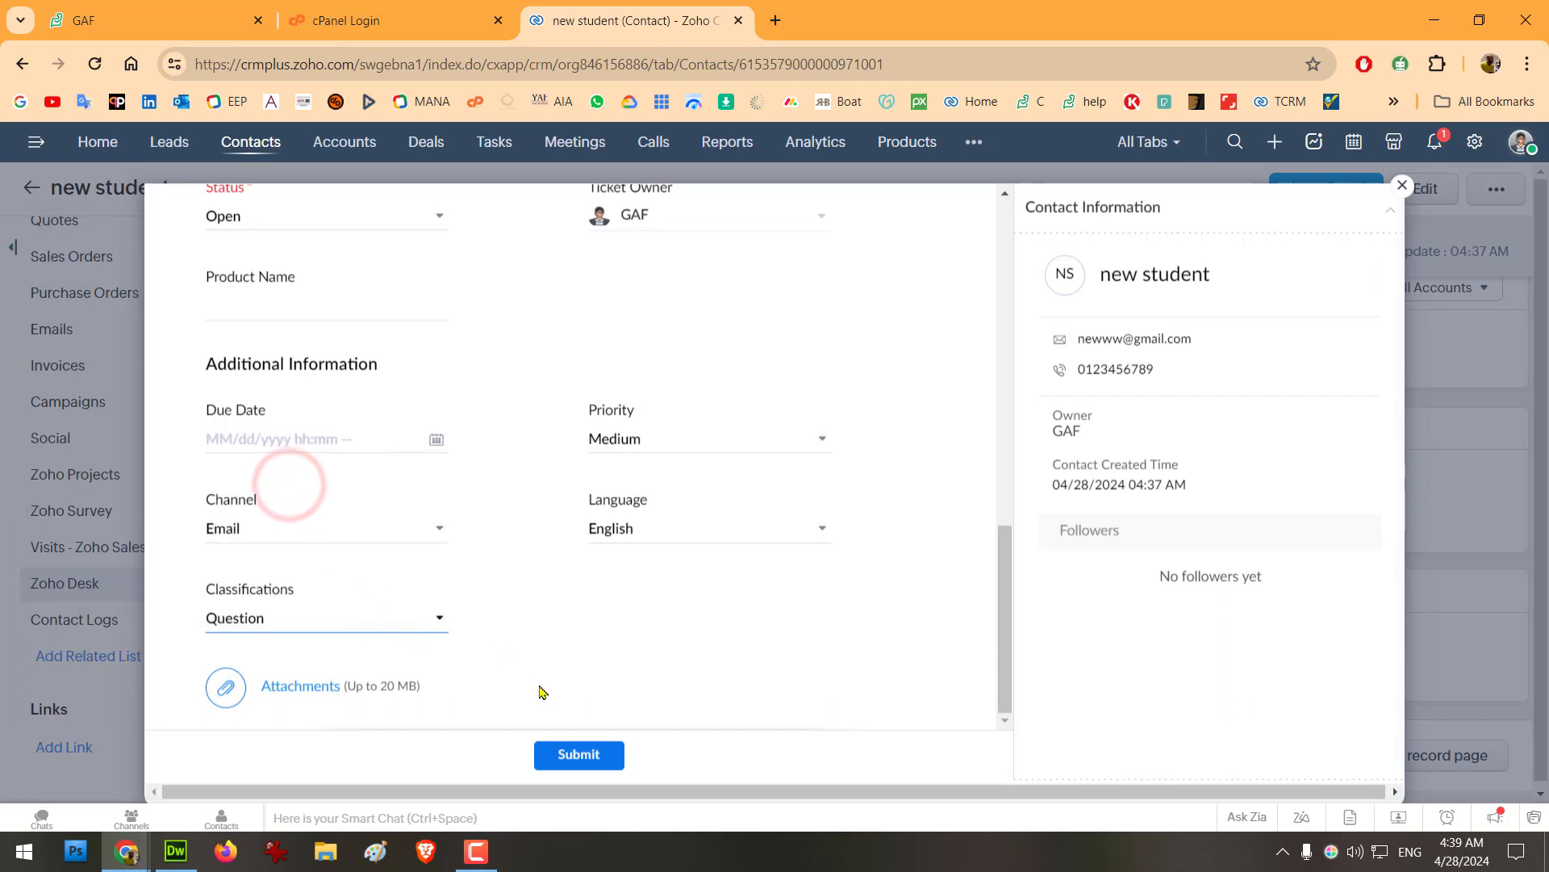
pyautogui.click(565, 762)
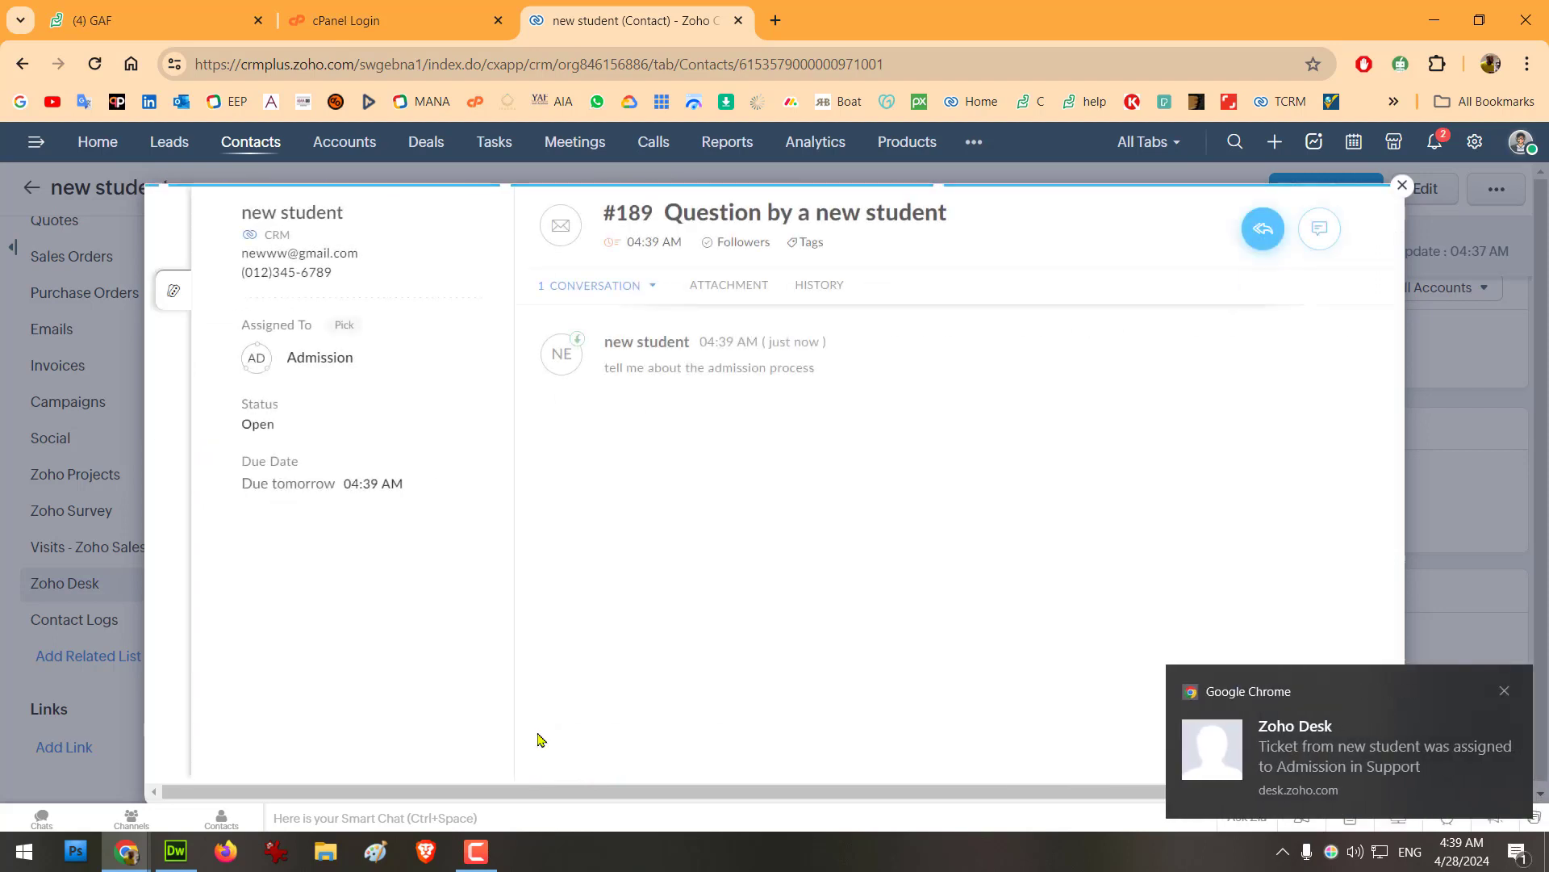
# Step: Switch to the Desk application's ticket list and open the "Question by a new student" ticket
pyautogui.click(110, 8)
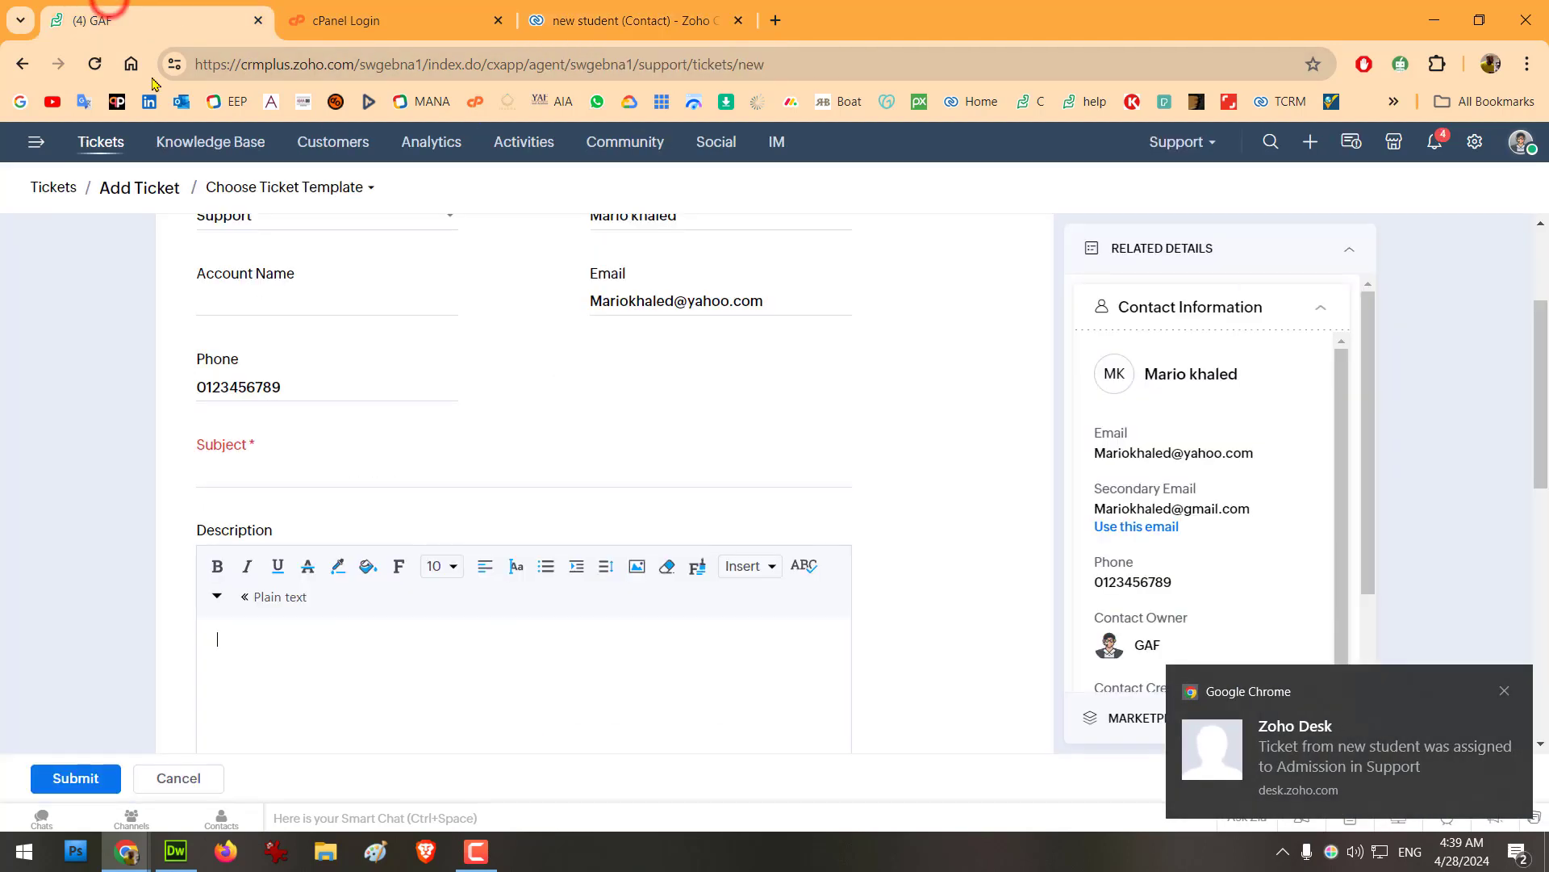
pyautogui.click(111, 145)
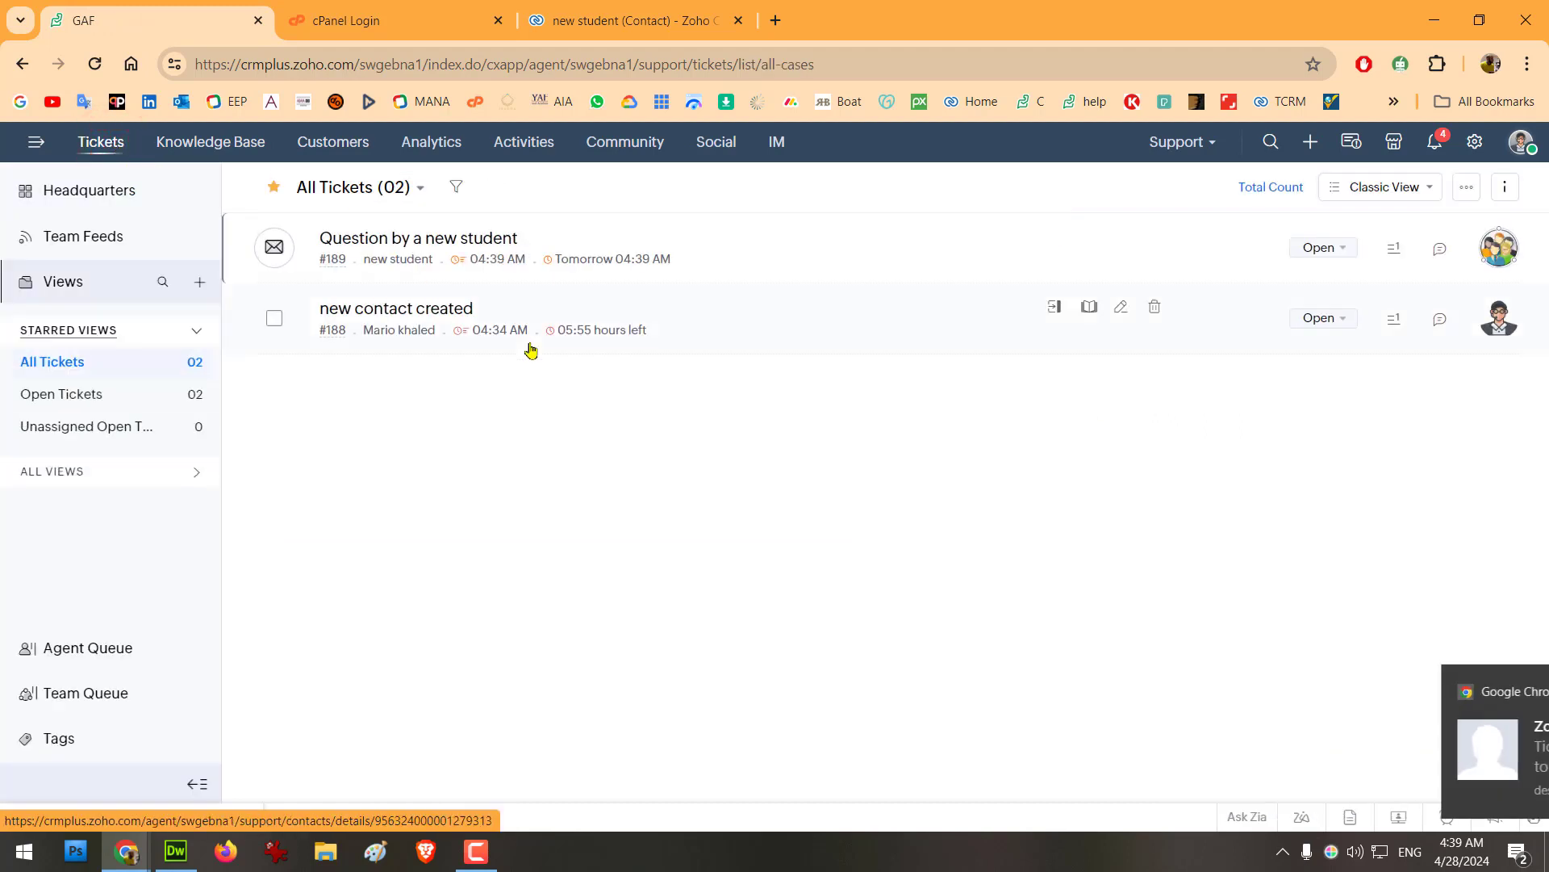
pyautogui.click(454, 242)
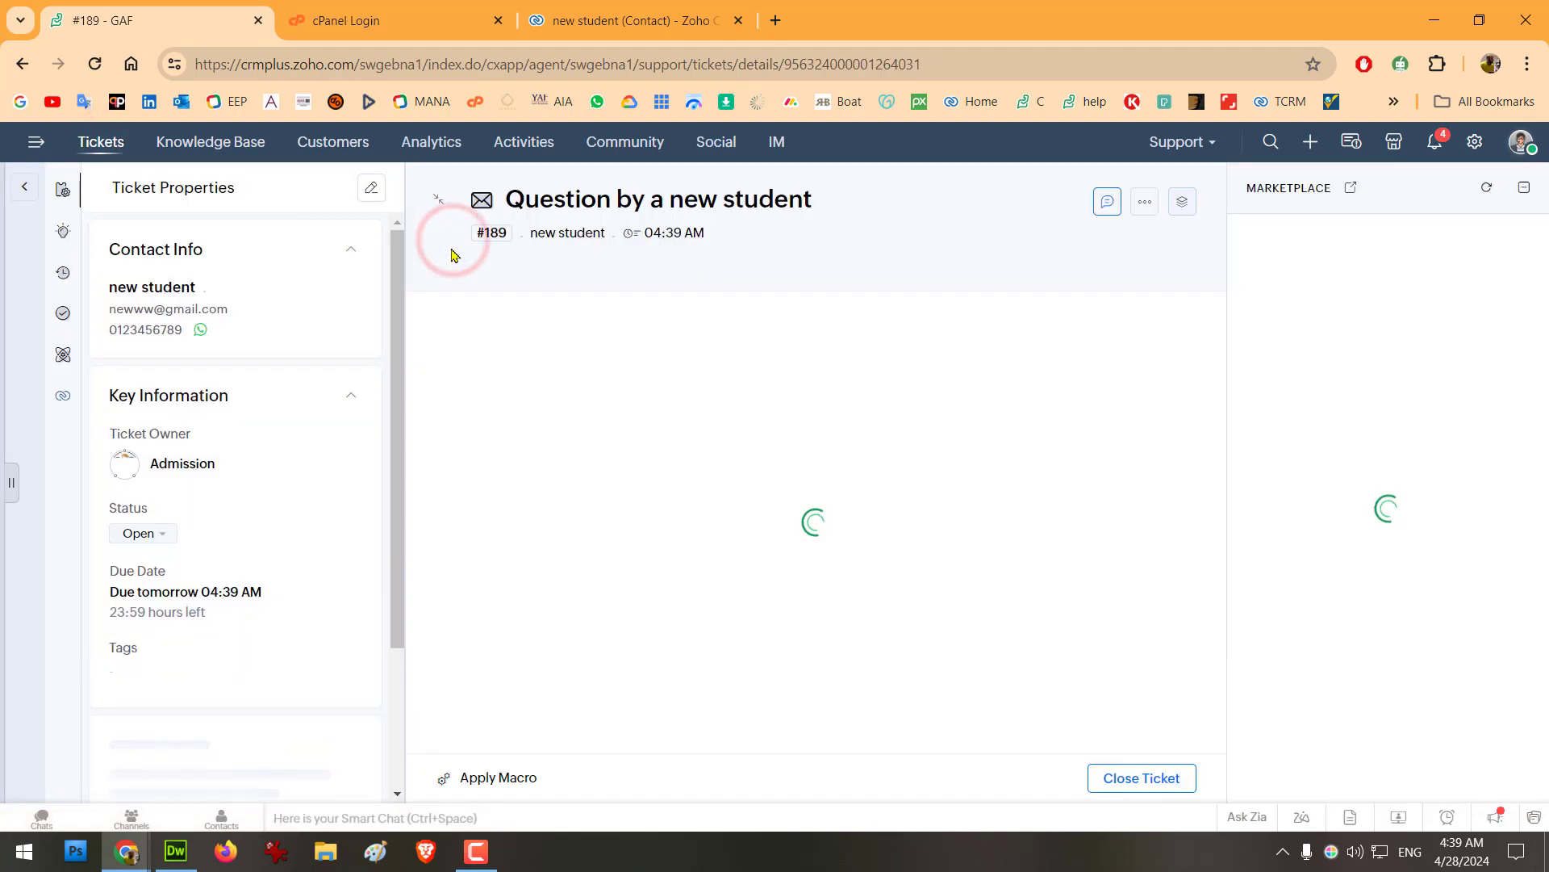